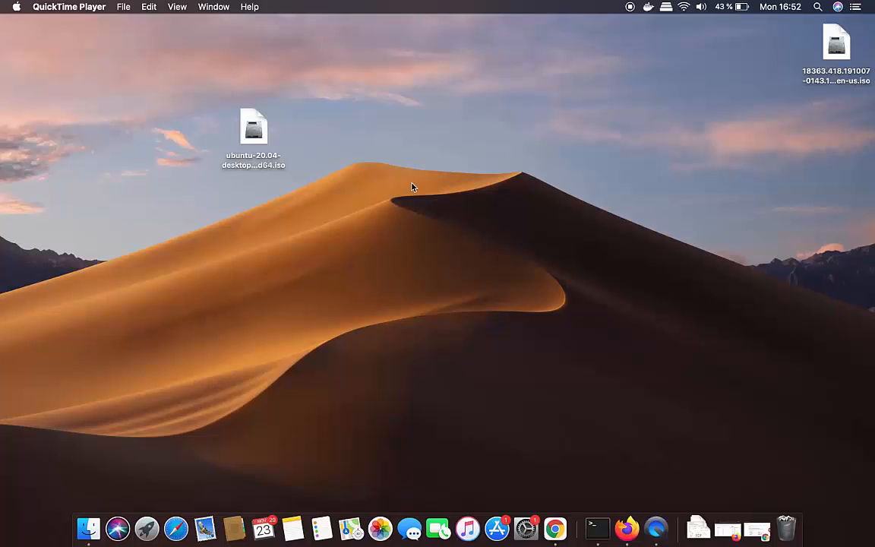
Launch VirtualBox from Launchpad and move the Manager window up and to the right
left_click(148, 528)
left_click(439, 251)
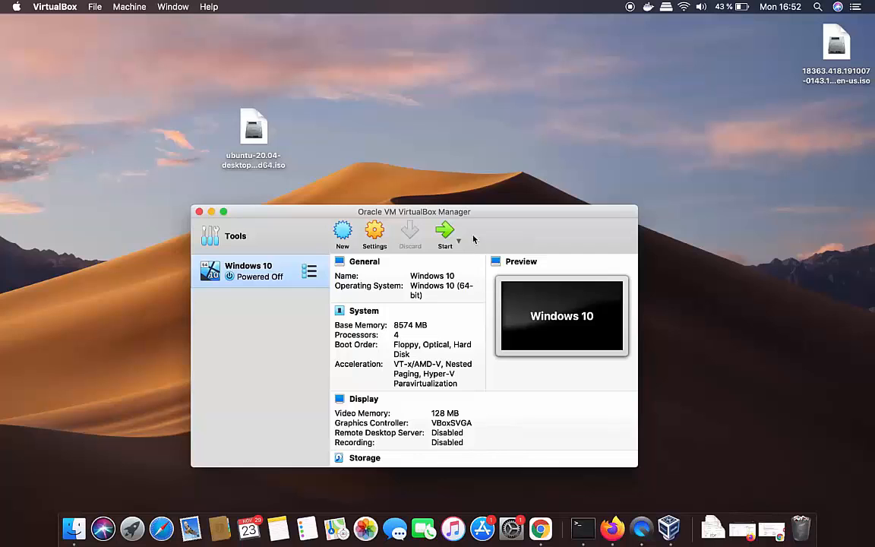
left_click_drag(472, 216, 583, 134)
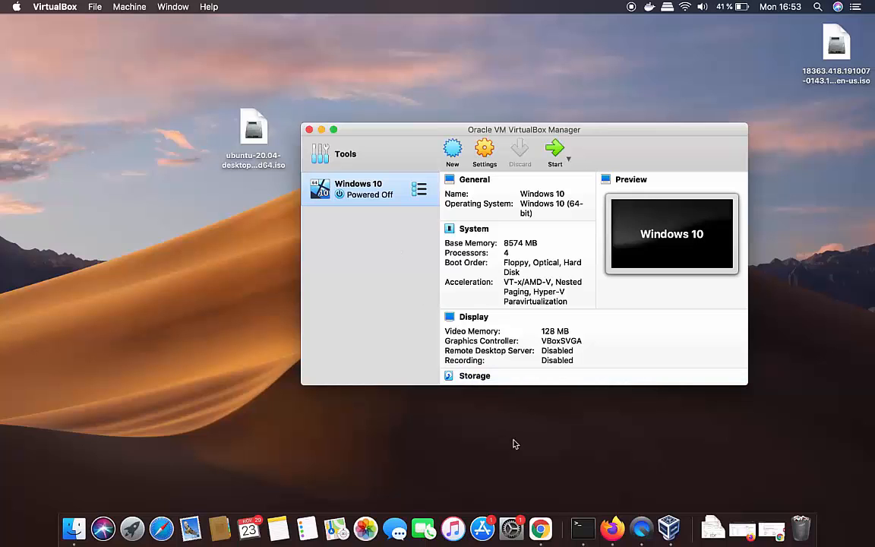
Go from the Ubuntu search results in Chrome to the ubuntu.com Download page
left_click(540, 528)
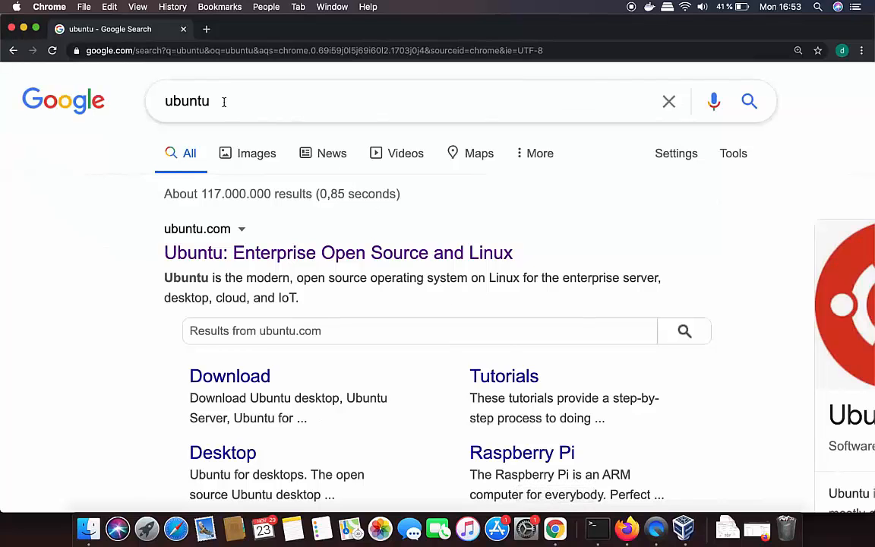
left_click(224, 101)
left_click(72, 154)
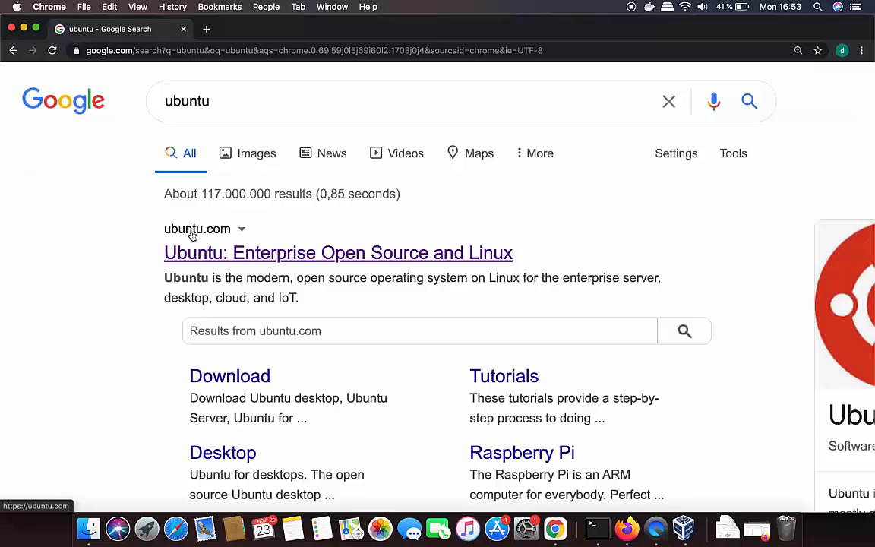
left_click(225, 261)
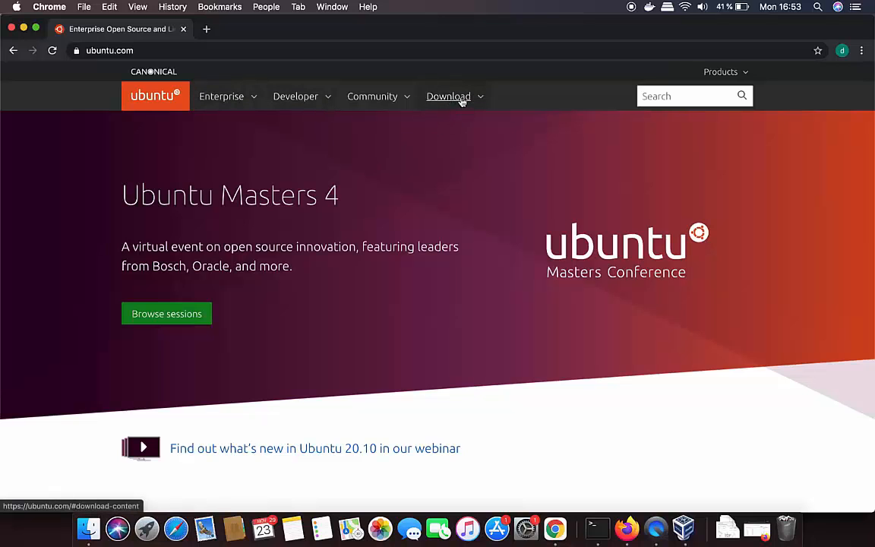
left_click(459, 100)
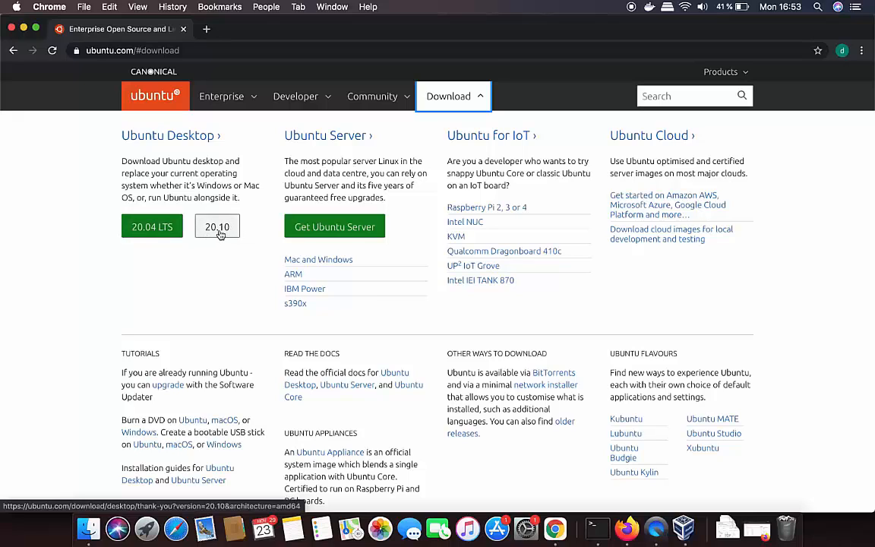
Start the Ubuntu Desktop 20.04 LTS download, then cancel it
left_click(149, 234)
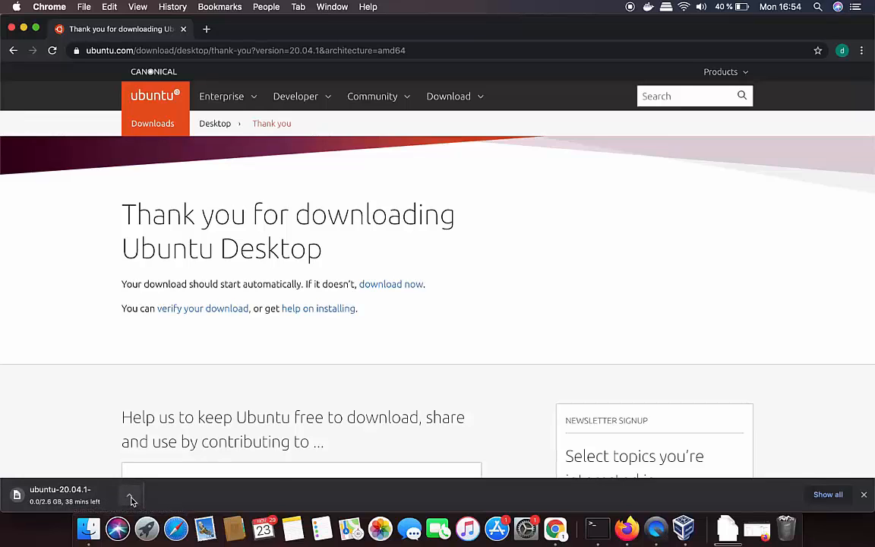
left_click(131, 499)
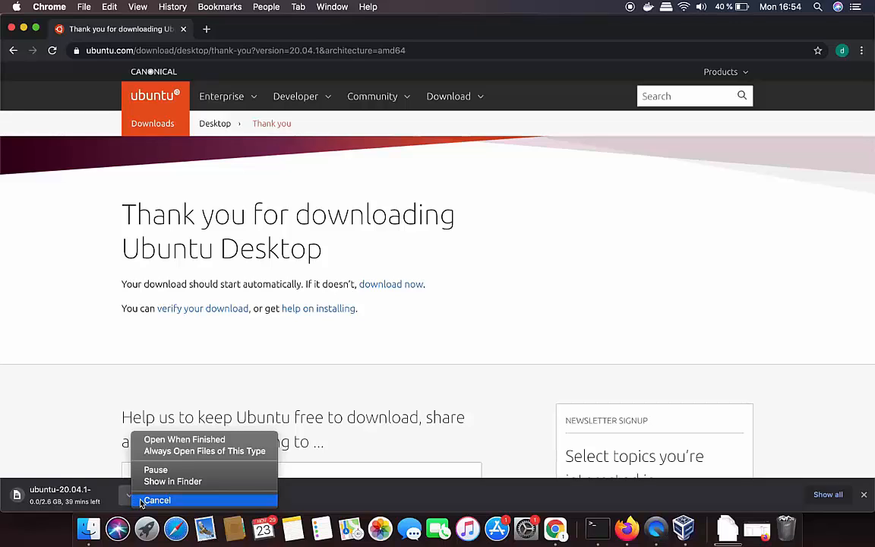
left_click(141, 501)
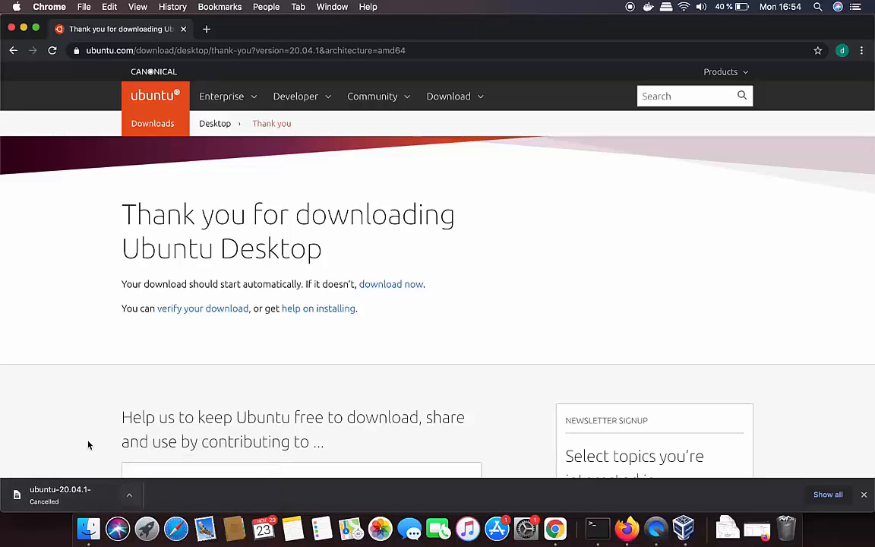
Minimize Chrome, select the Ubuntu ISO on the desktop, and bring VirtualBox Manager forward
left_click(23, 28)
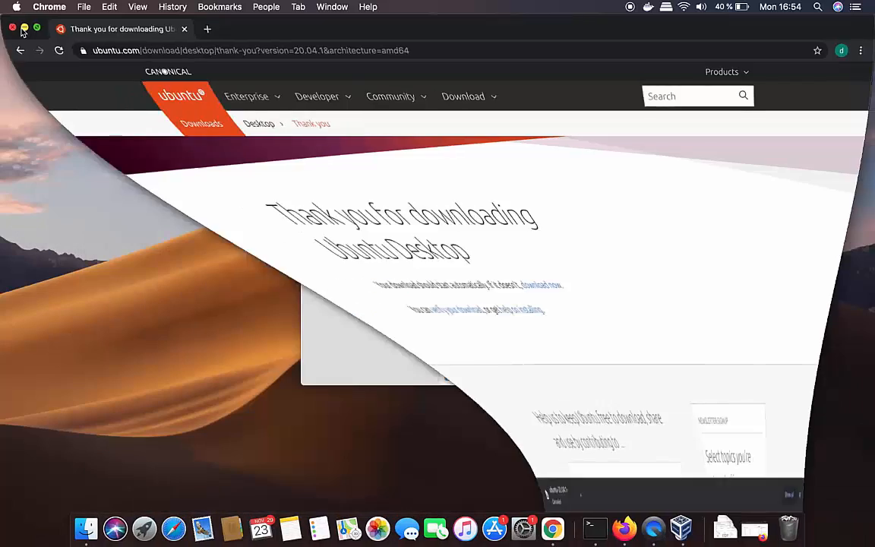
left_click(250, 159)
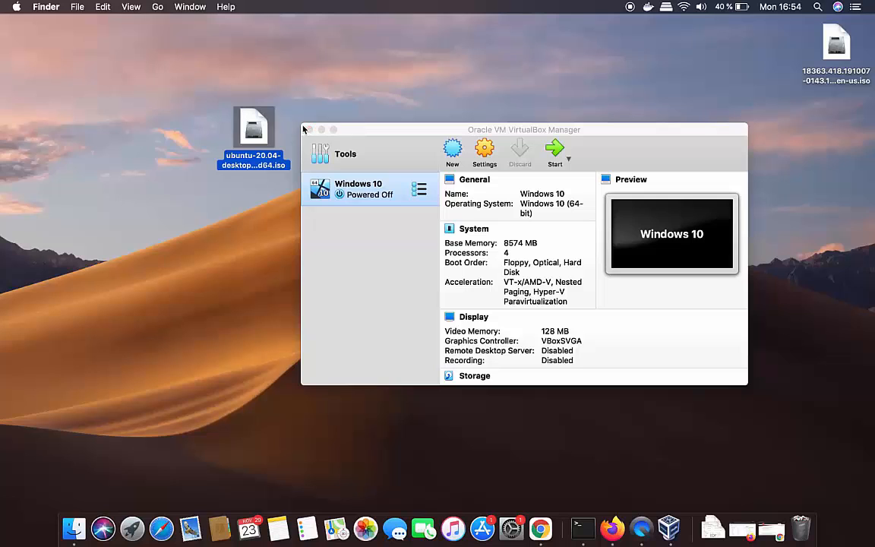
left_click_drag(373, 137, 353, 135)
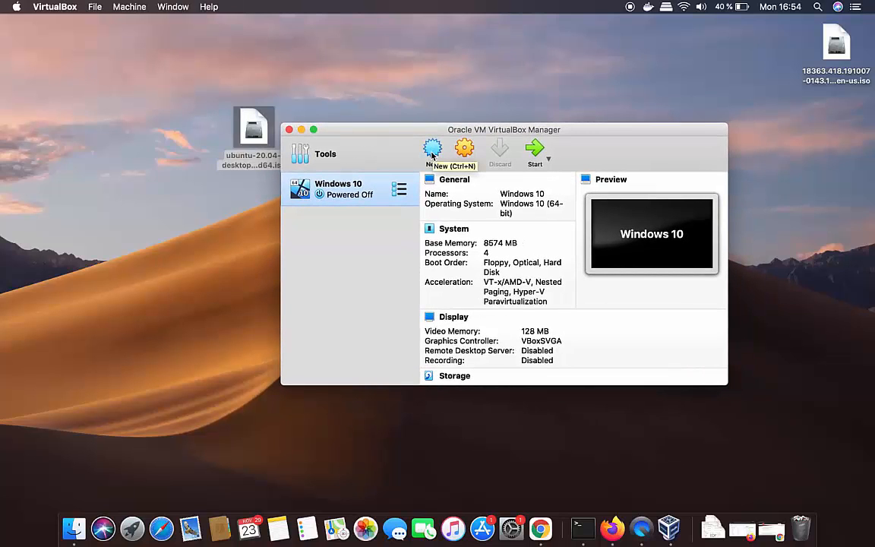
Create a new VM named Ubuntu 20.04, type Linux, version Ubuntu (64-bit), and continue
left_click(431, 152)
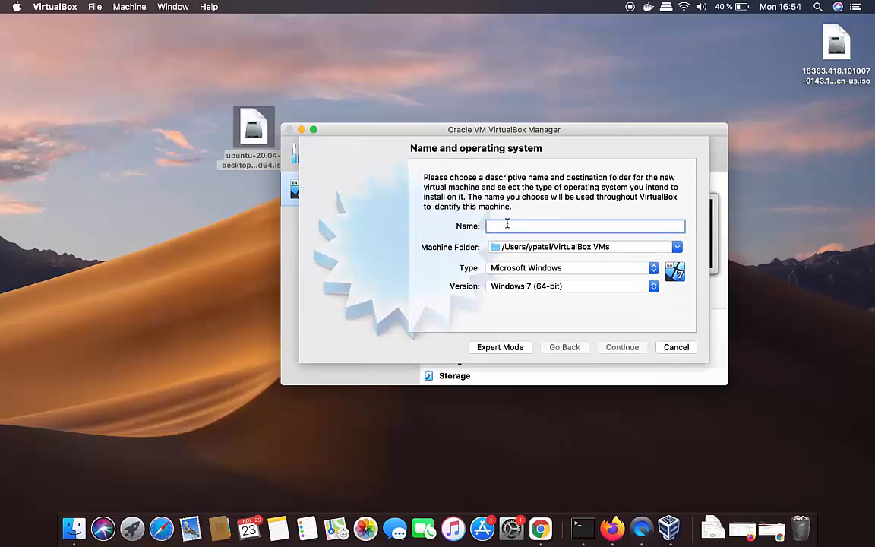
type("Ubuntu 20.04")
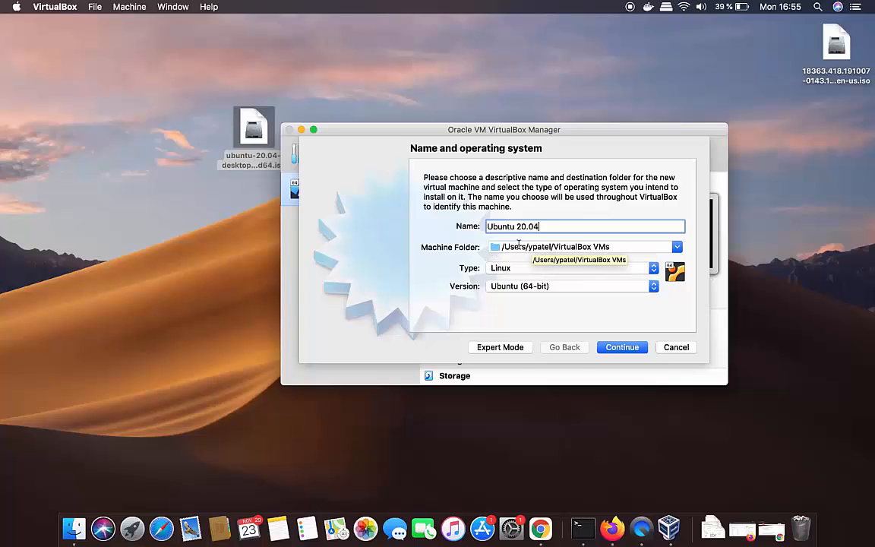
left_click(529, 289)
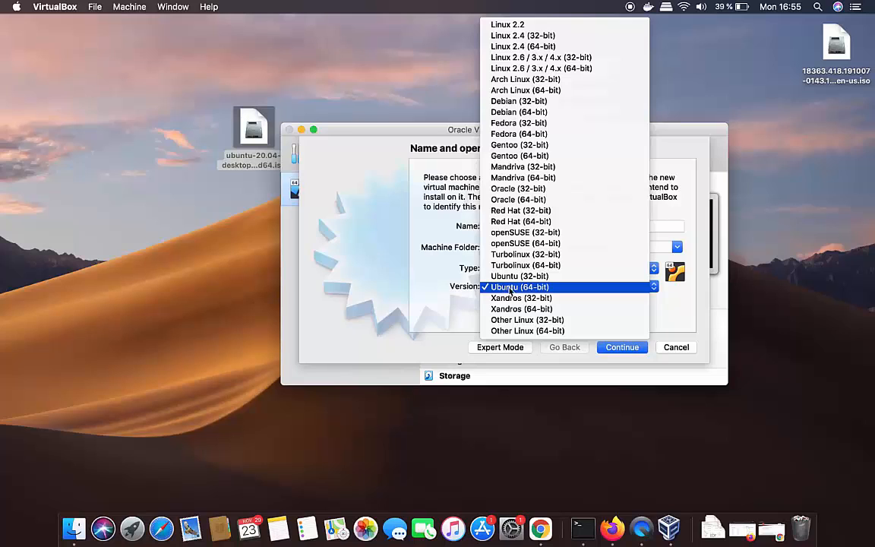
left_click(511, 289)
left_click(625, 348)
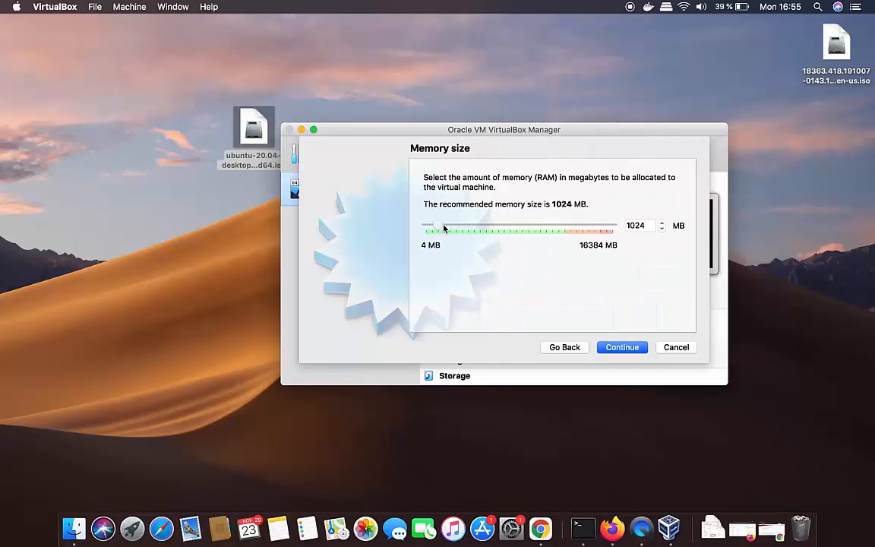
Give the VM 9170 MB memory and create a new VDI virtual hard disk
left_click_drag(438, 228, 533, 231)
left_click(614, 347)
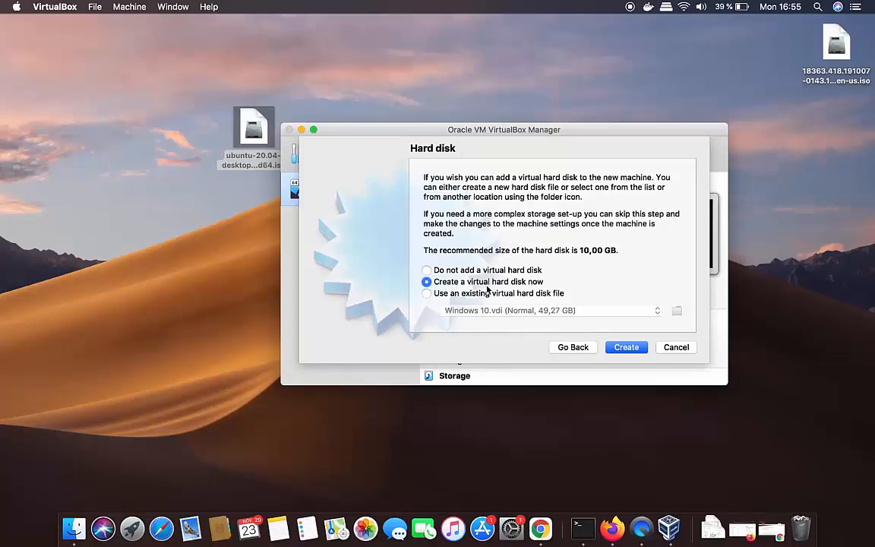
left_click(622, 349)
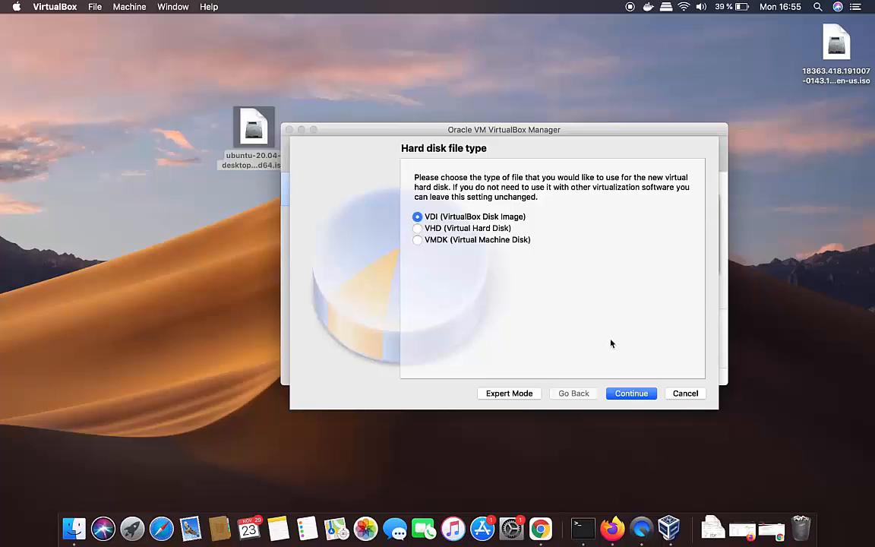
left_click(627, 402)
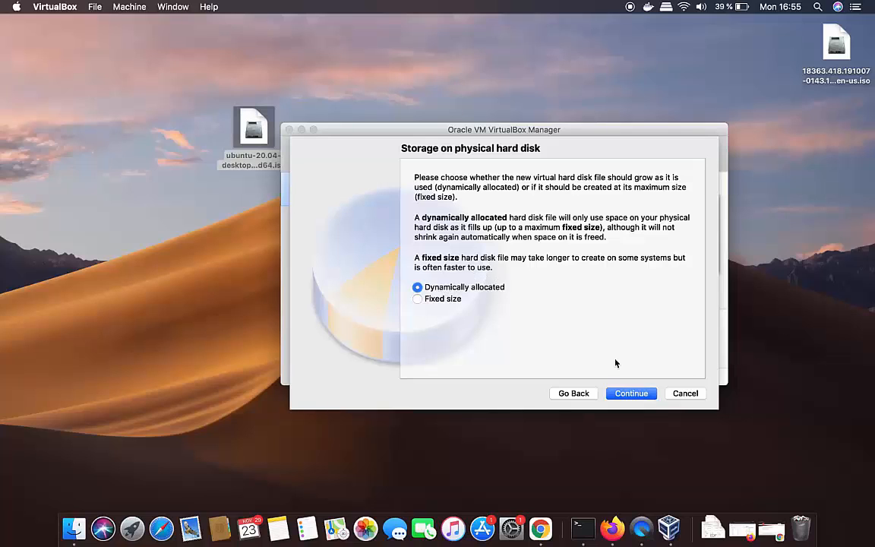
Make the disk dynamically allocated at 31,72 GB and create the machine
left_click(623, 393)
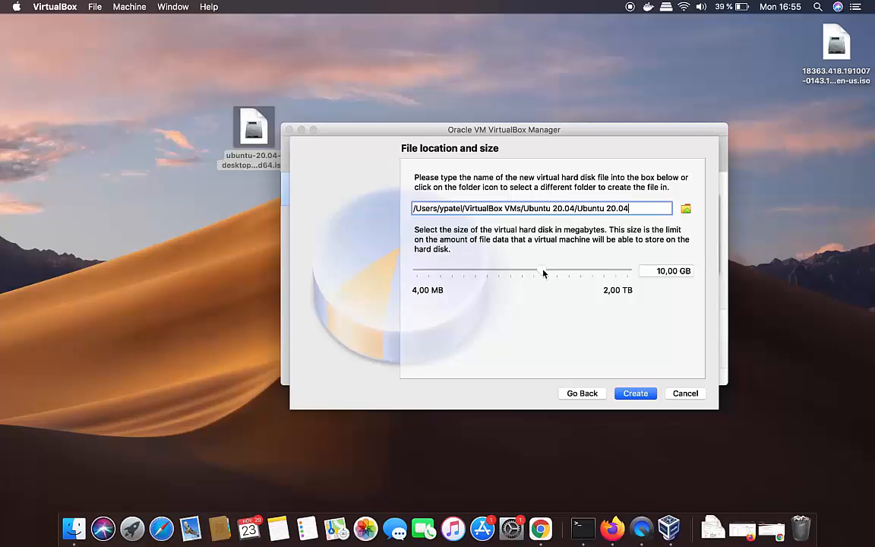
left_click_drag(544, 274, 556, 273)
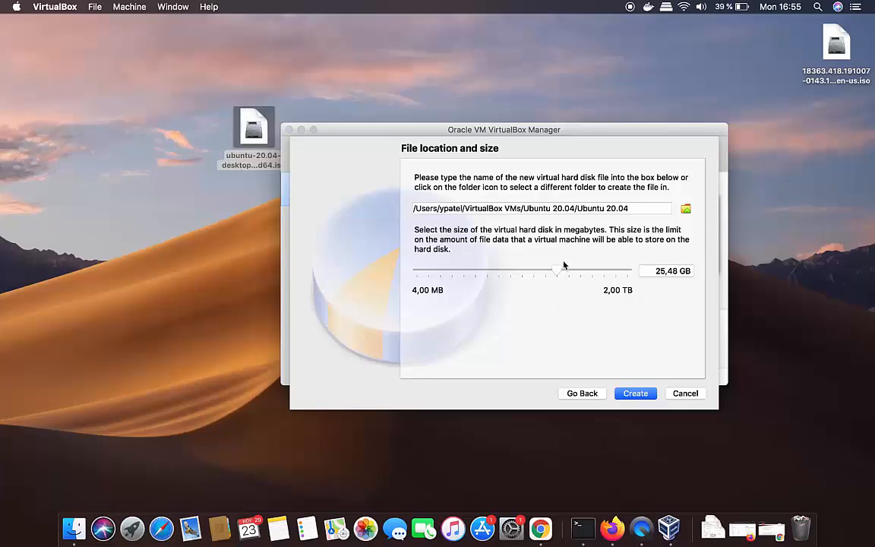
left_click_drag(558, 271, 561, 272)
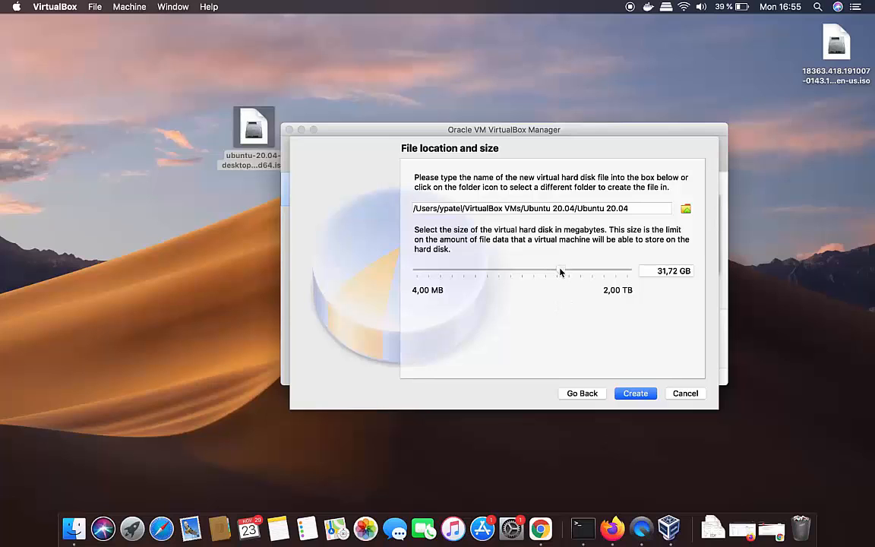
left_click(636, 393)
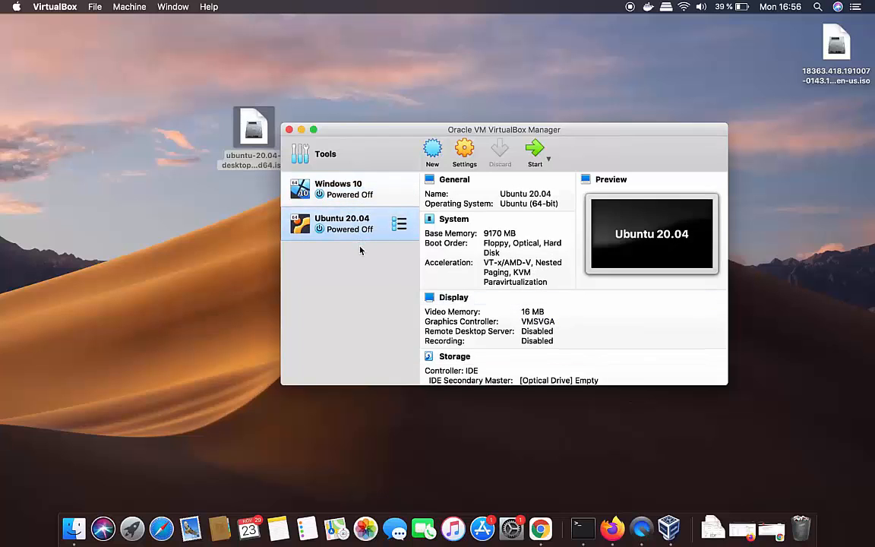
Open the settings for the Ubuntu 20.04 VM
left_click(219, 164)
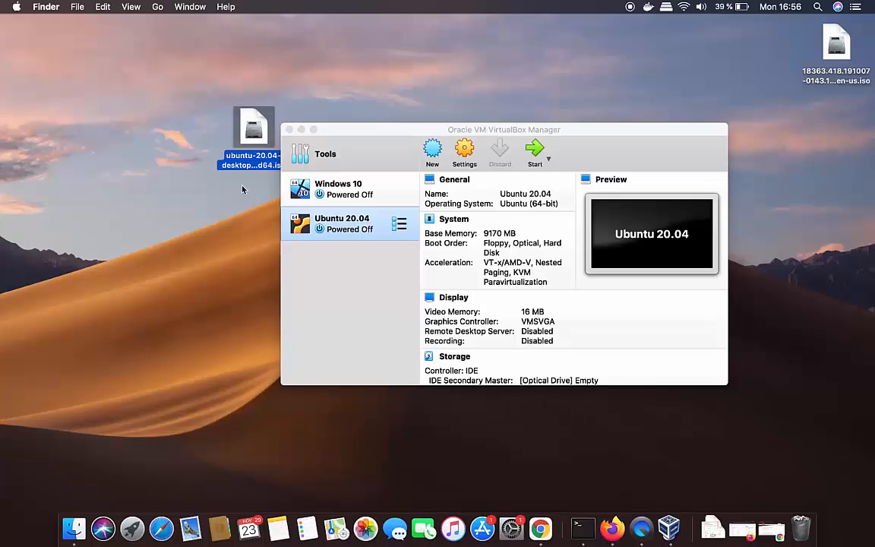
left_click_drag(342, 136, 363, 127)
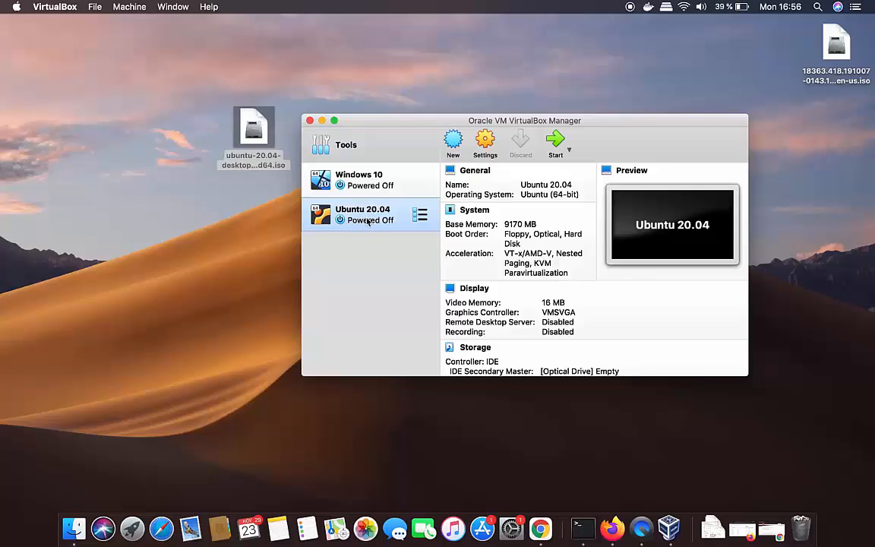
left_click(484, 144)
left_click_drag(510, 138, 511, 101)
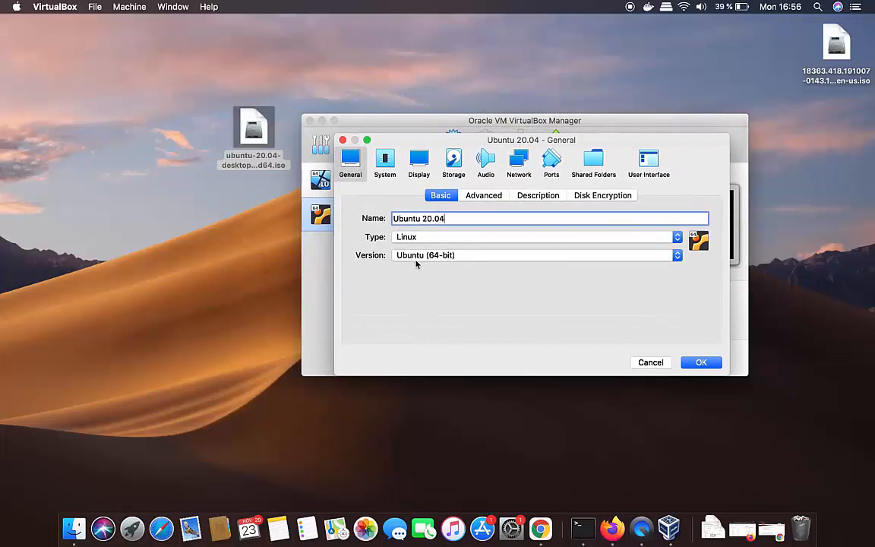
Set Shared Clipboard and Drag'n'Drop to Bidirectional under General > Advanced
left_click(489, 196)
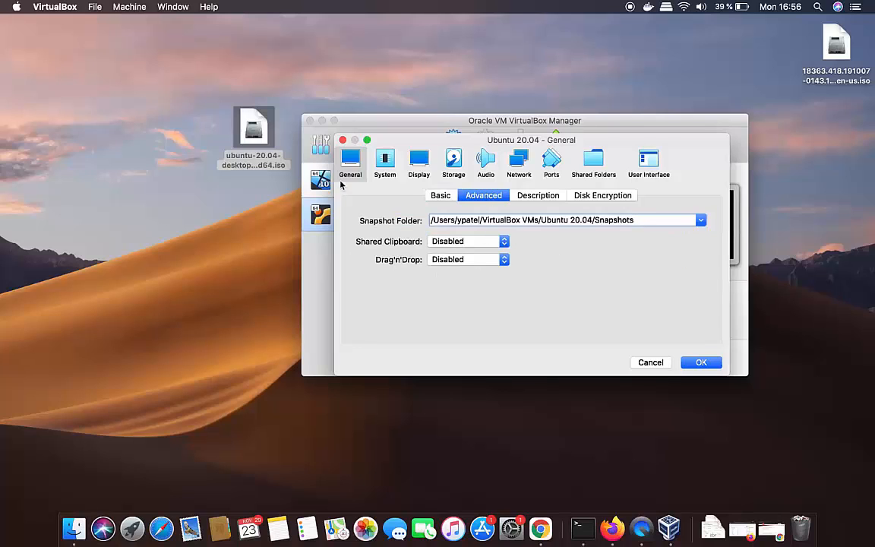
left_click(446, 243)
left_click(456, 275)
left_click(457, 262)
left_click(459, 293)
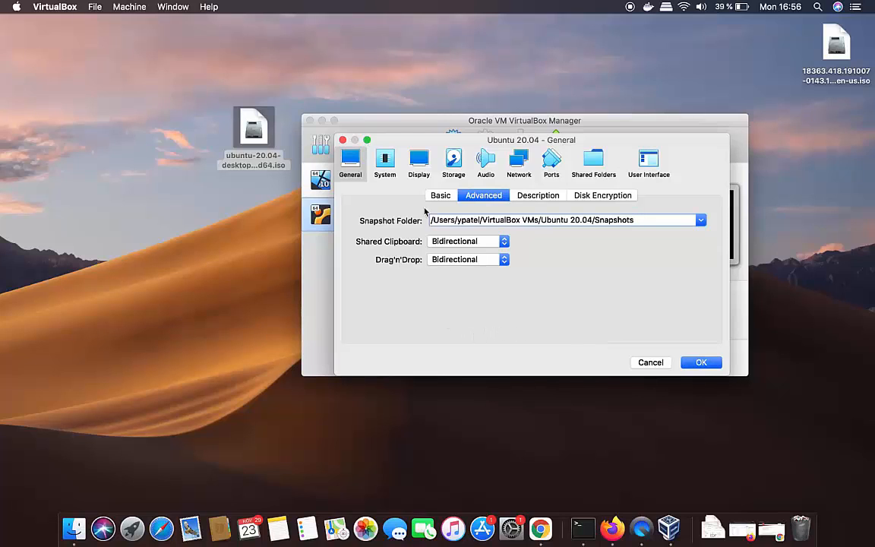
left_click(389, 167)
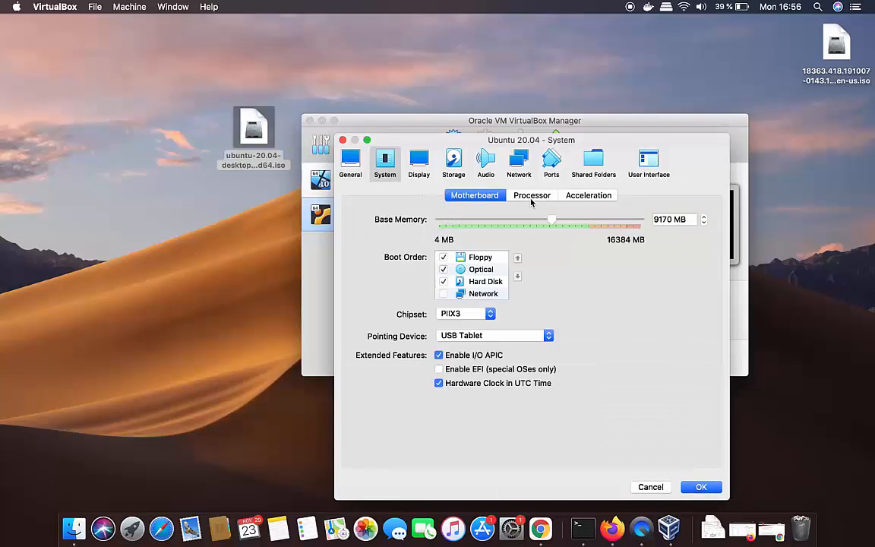
Set the Ubuntu VM to 4 processors, then move on to its Storage settings
left_click(532, 196)
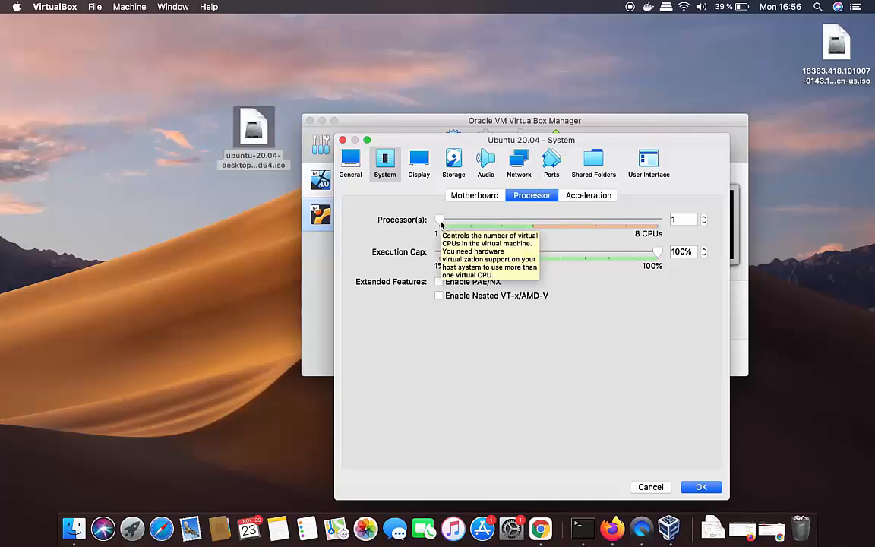
left_click_drag(441, 221, 531, 226)
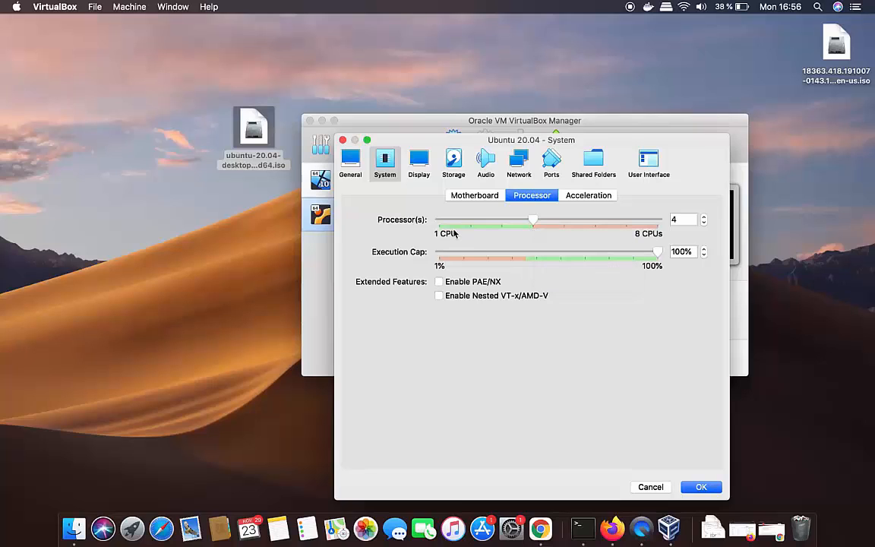
left_click(418, 163)
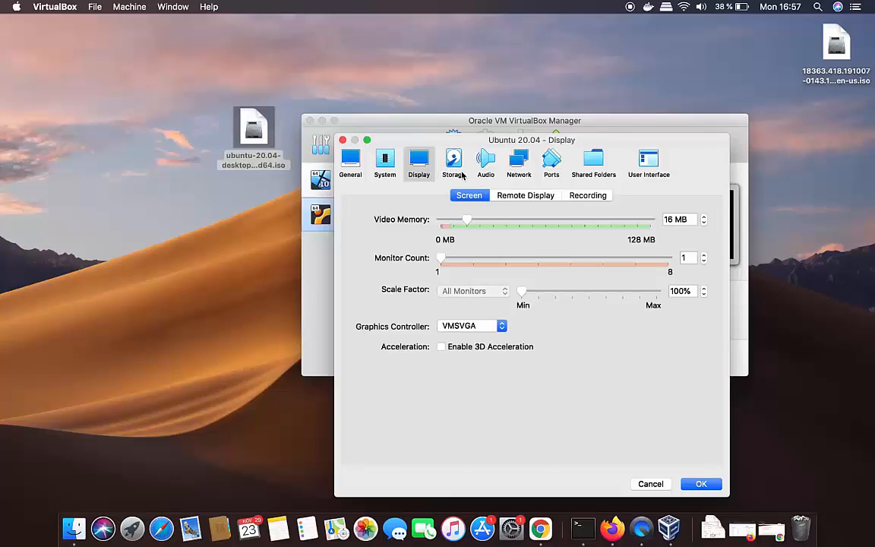
left_click(452, 169)
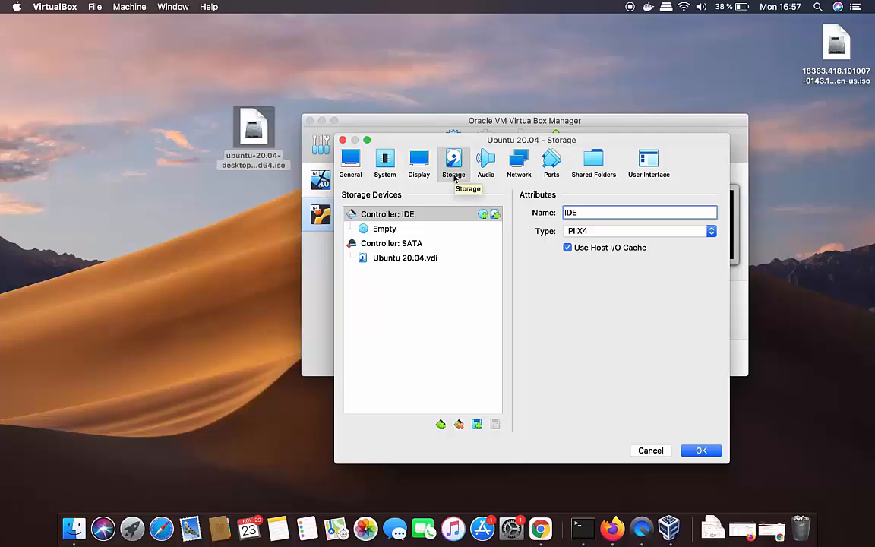
Attach ubuntu-20.04-desktop-amd64.iso to the empty IDE optical drive and save the settings
left_click(372, 230)
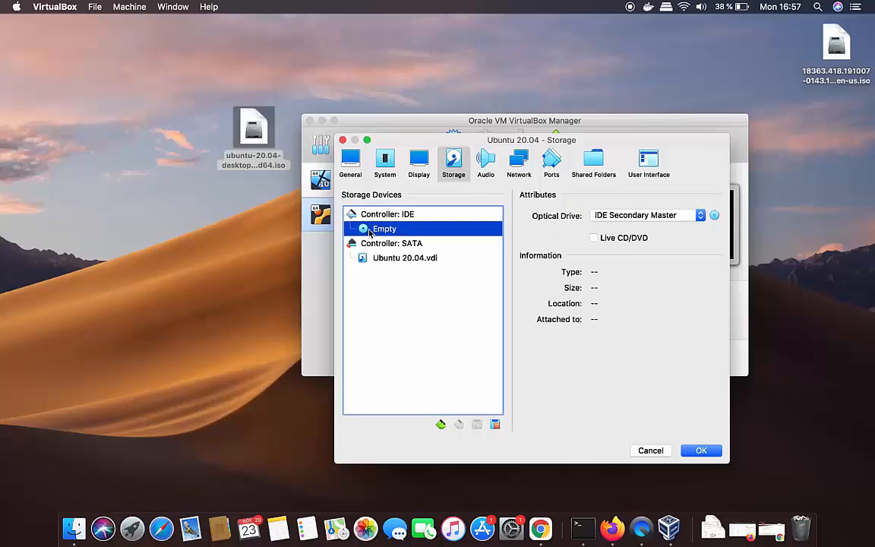
left_click(714, 217)
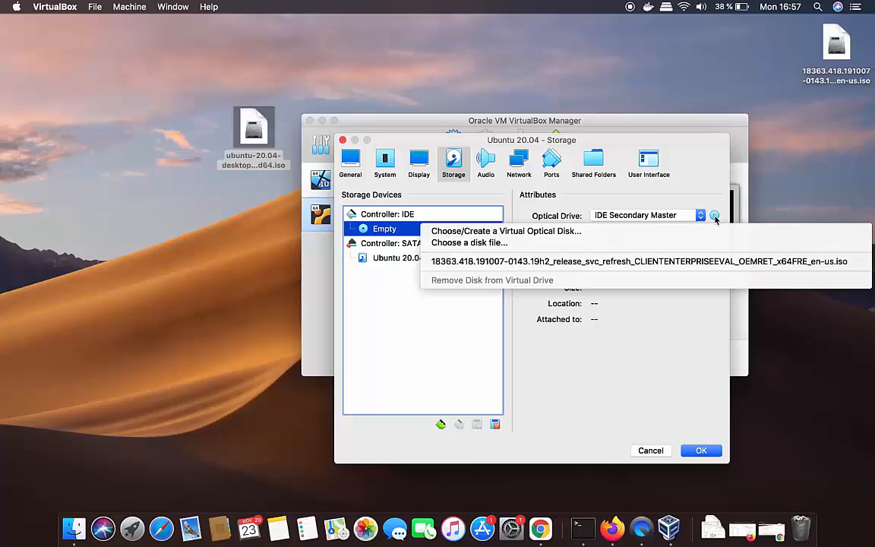
left_click(456, 245)
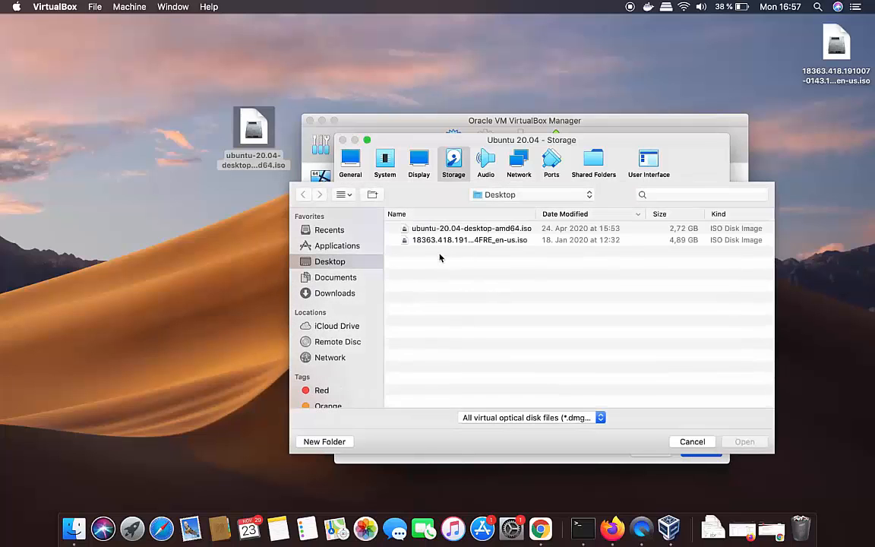
left_click(456, 230)
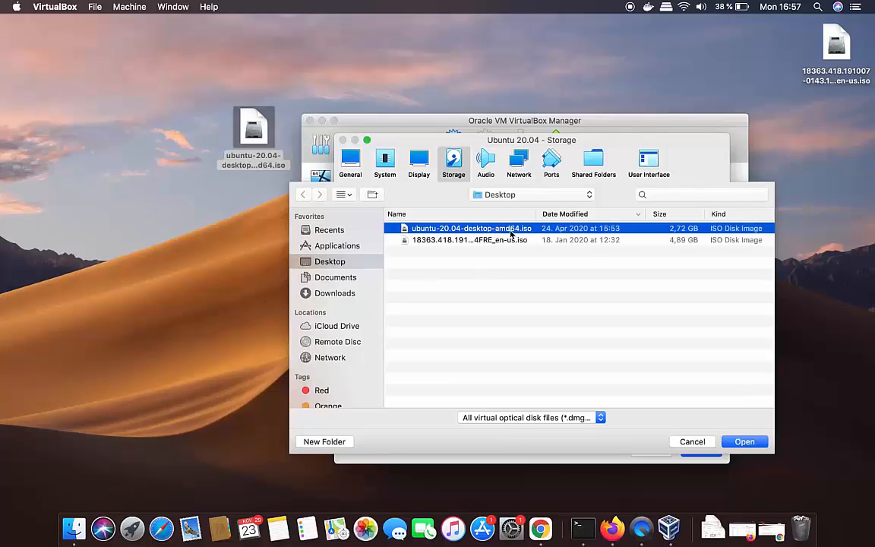
left_click(741, 443)
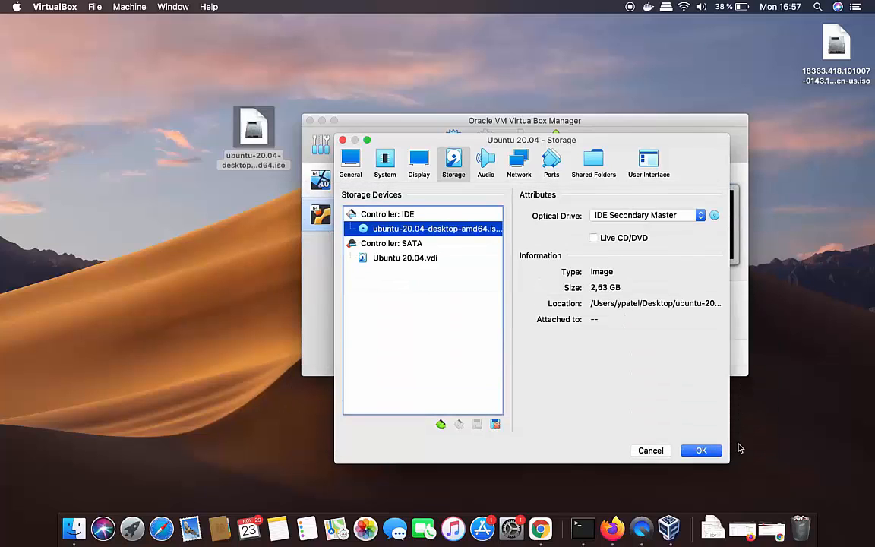
left_click(701, 452)
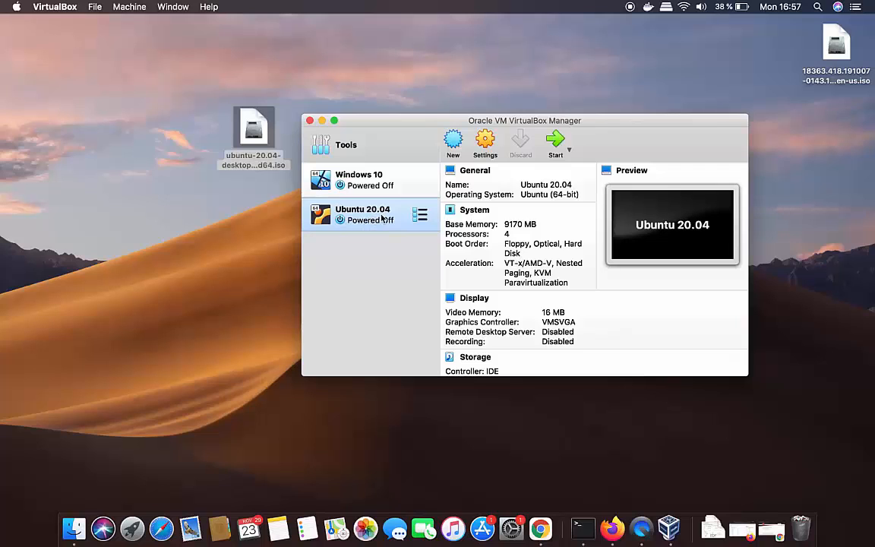
Start the Ubuntu 20.04 VM using ubuntu-20.04-desktop-amd64.iso as the startup disk
left_click(555, 143)
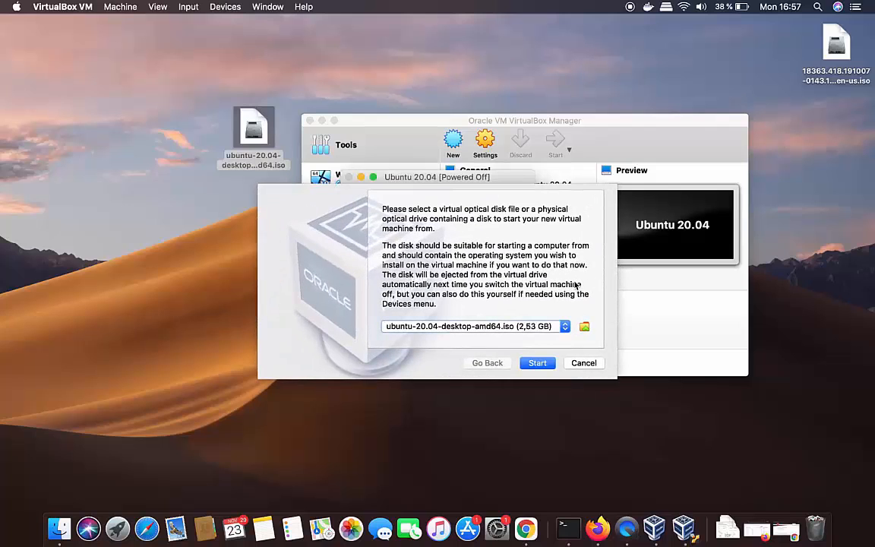
left_click(461, 328)
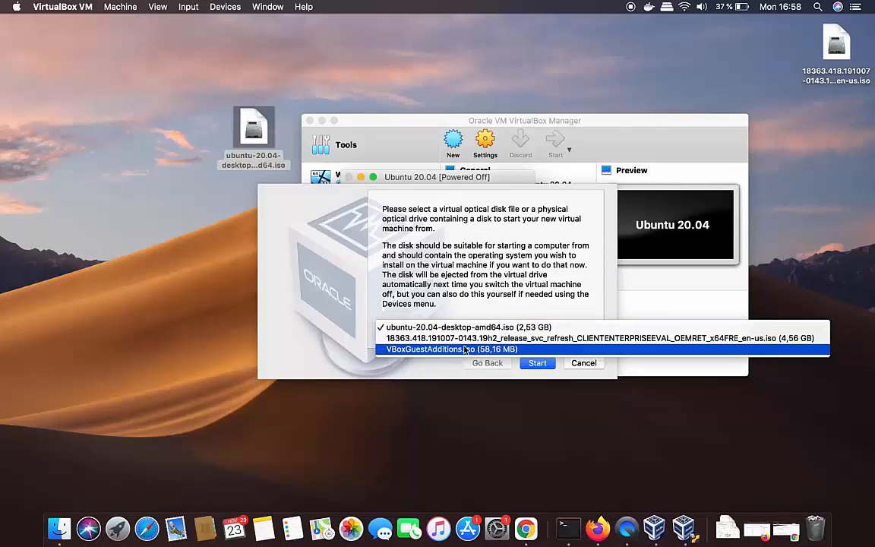
left_click(461, 328)
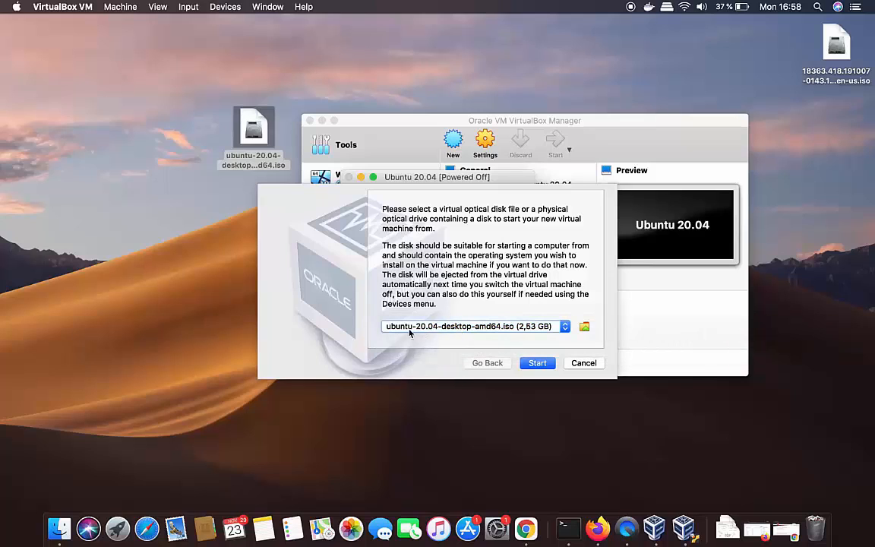
left_click(532, 364)
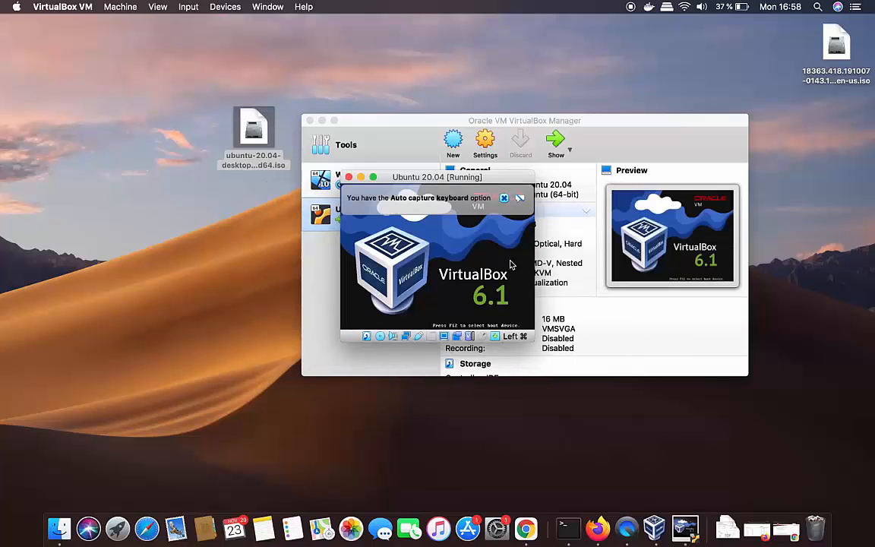
Dismiss the auto-capture notice, enlarge the Ubuntu VM window, and deny microphone access
left_click(505, 201)
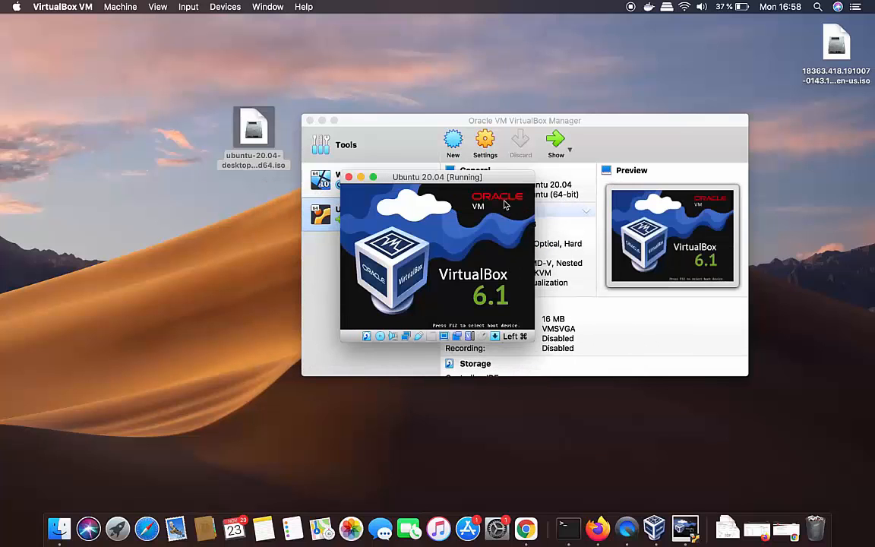
left_click(537, 342)
left_click(685, 526)
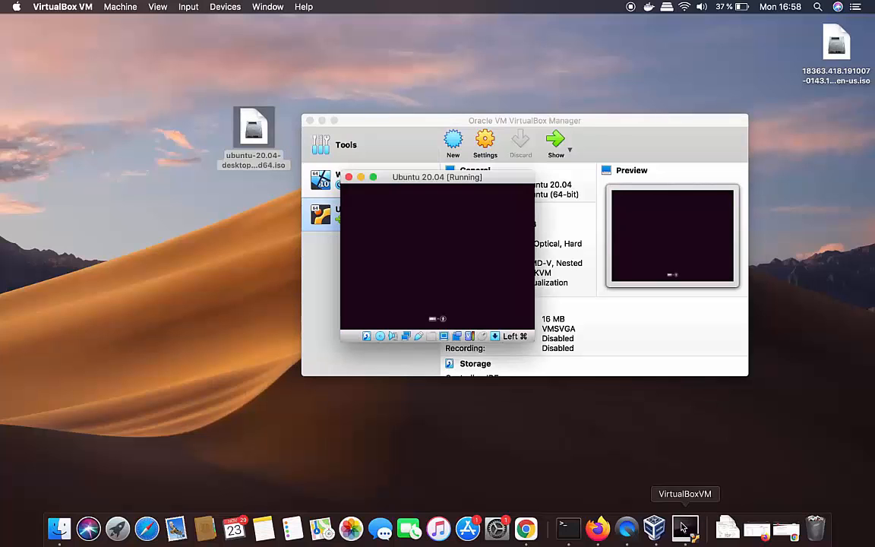
left_click_drag(534, 340, 583, 372)
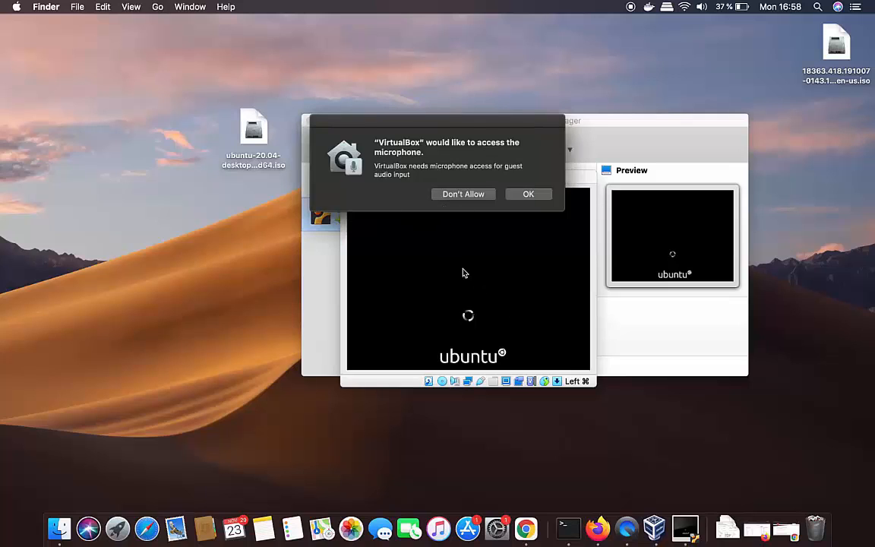
left_click(403, 379)
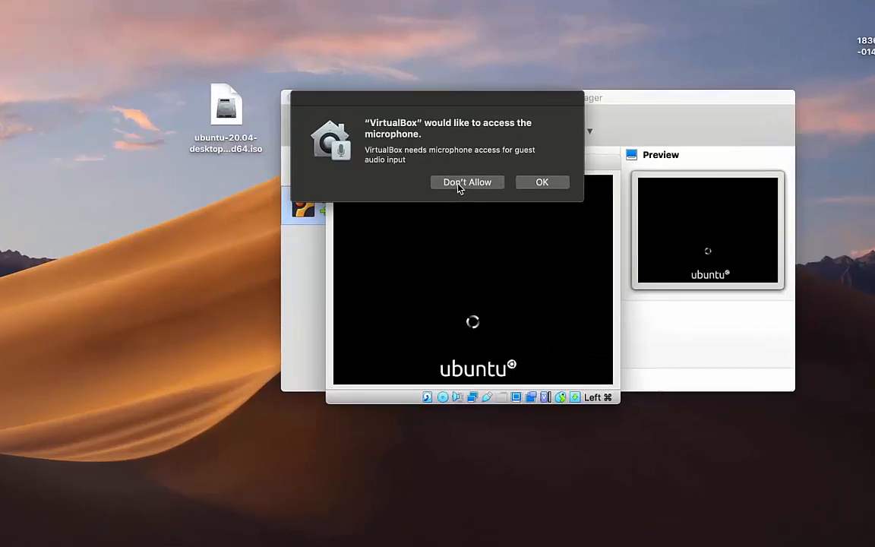
left_click(453, 194)
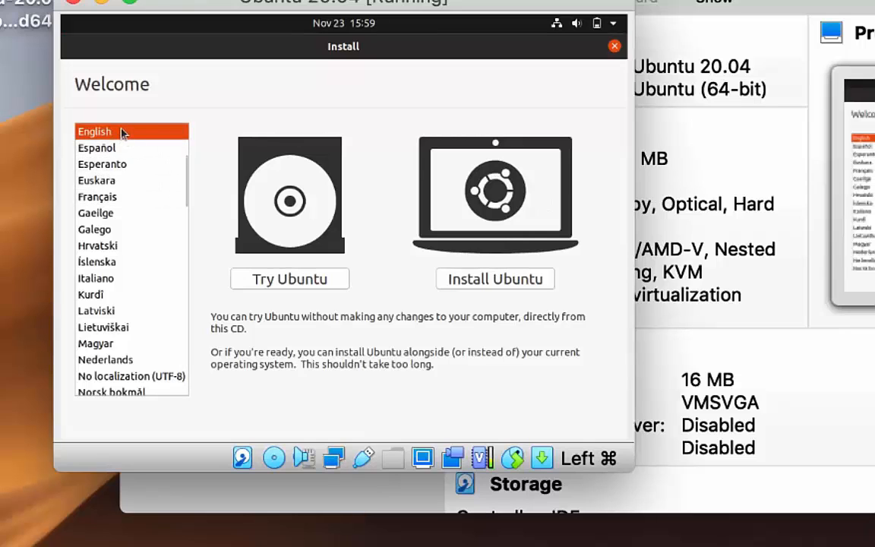
Choose Install Ubuntu, select the German keyboard layout, and continue
left_click(486, 282)
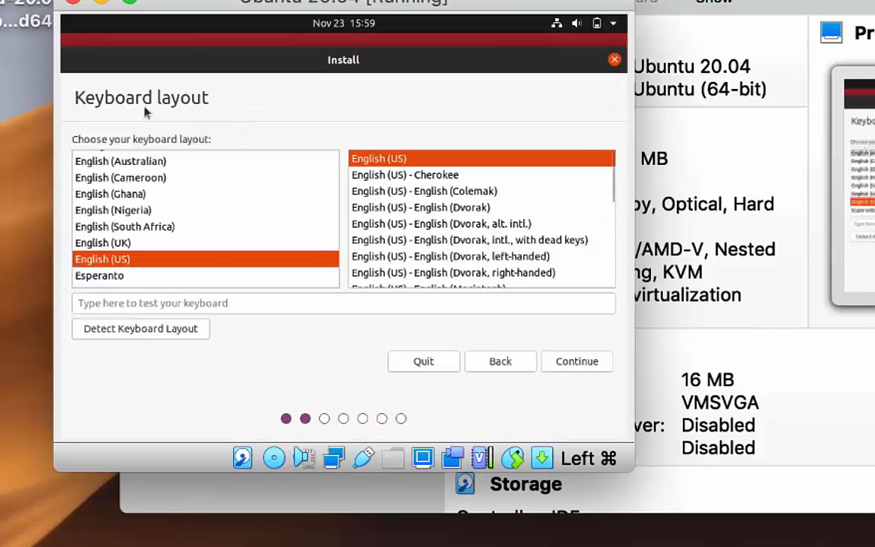
left_click(202, 240)
scroll(202, 239, "down", 2)
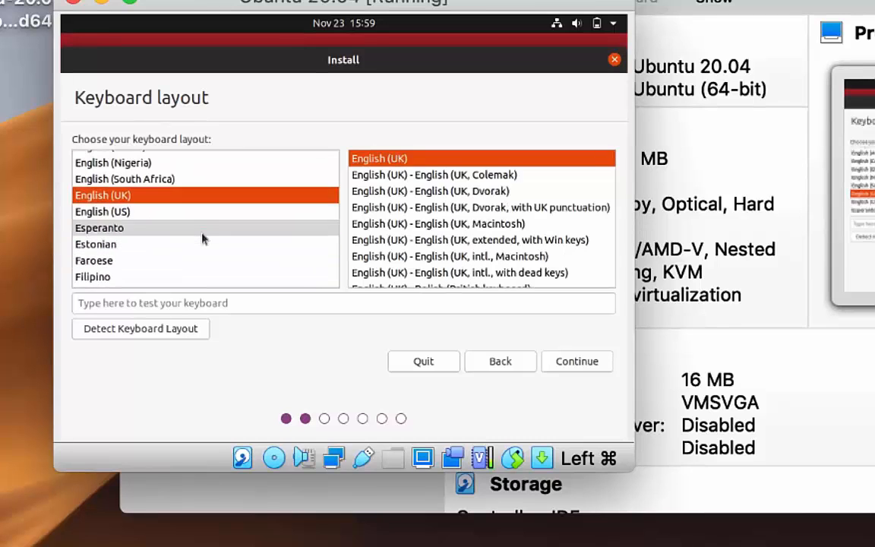
scroll(202, 238, "down", 1)
type("g")
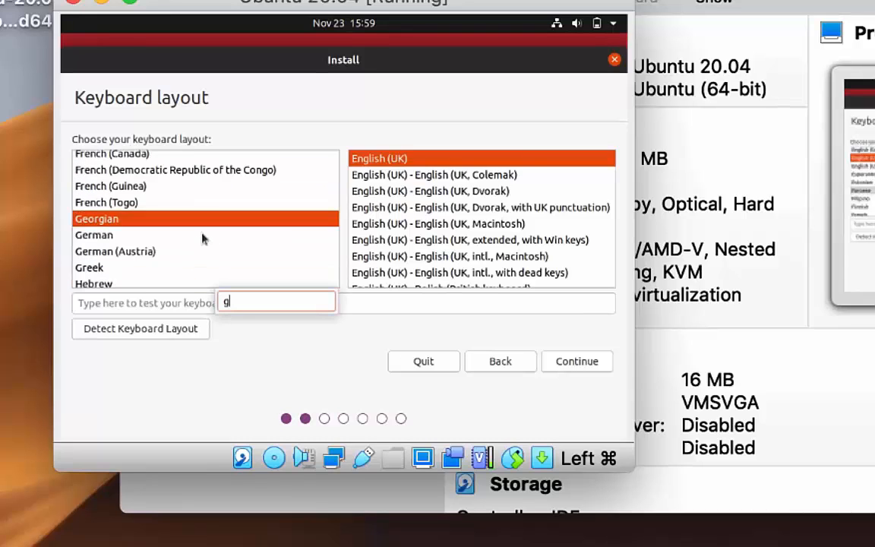
left_click(202, 239)
scroll(202, 238, "down", 1)
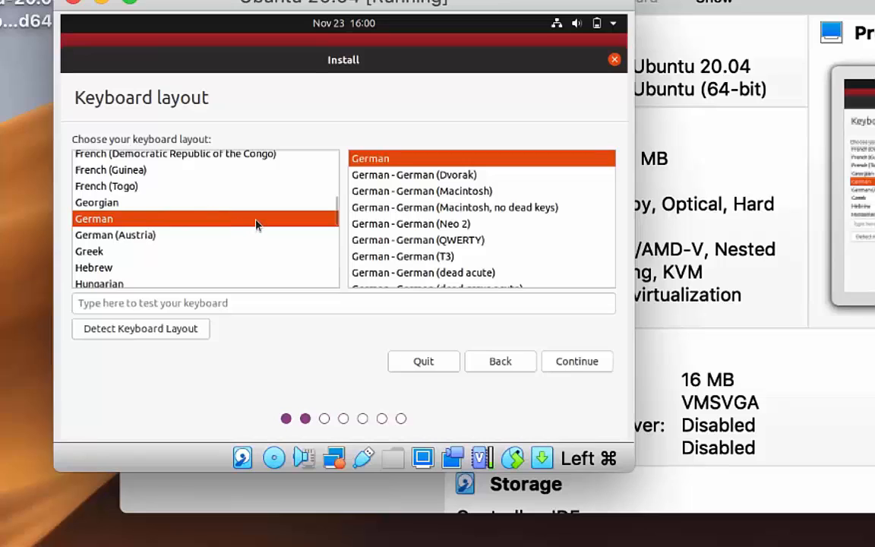
left_click(570, 359)
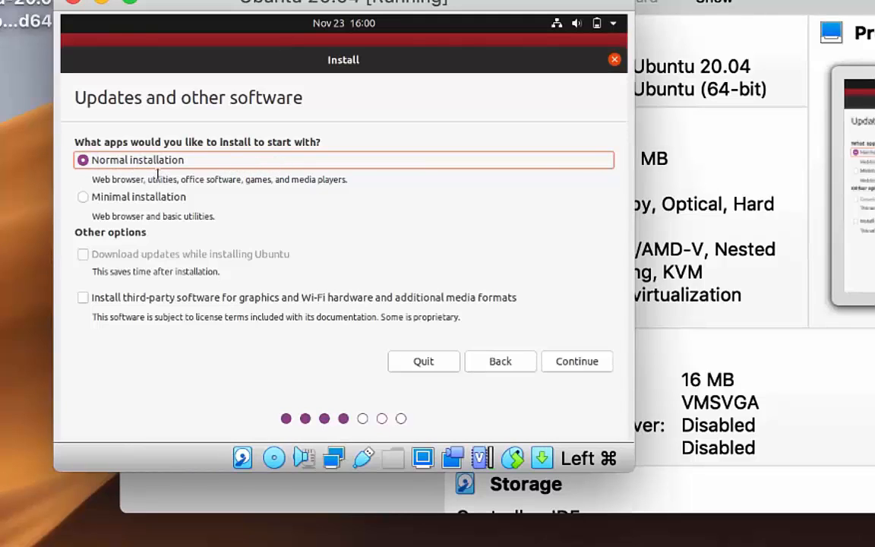
Include third-party drivers and media formats, erase the whole disk to install, and choose the Berlin time zone
left_click(85, 299)
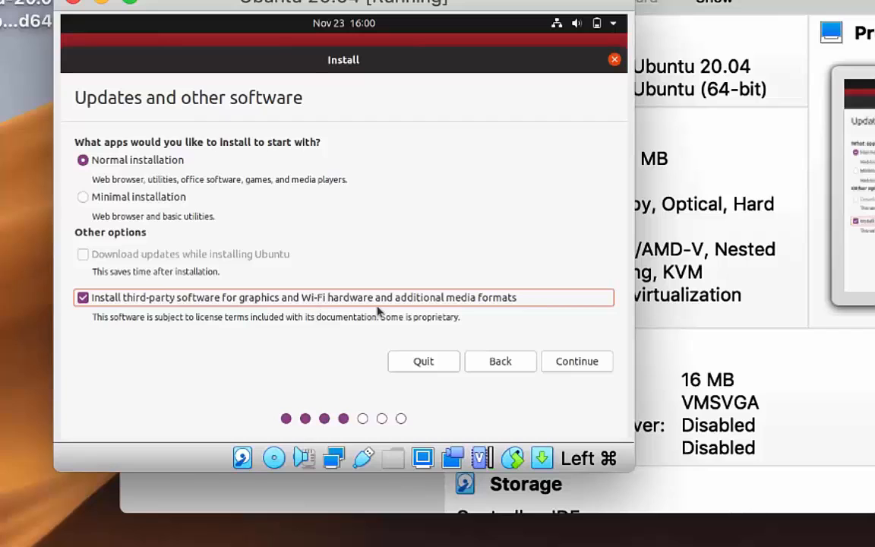
left_click(572, 363)
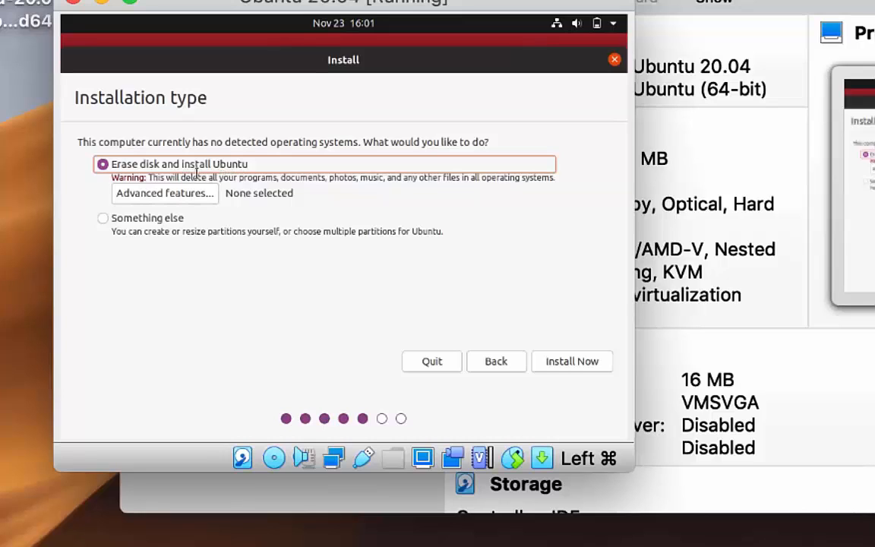
left_click(550, 363)
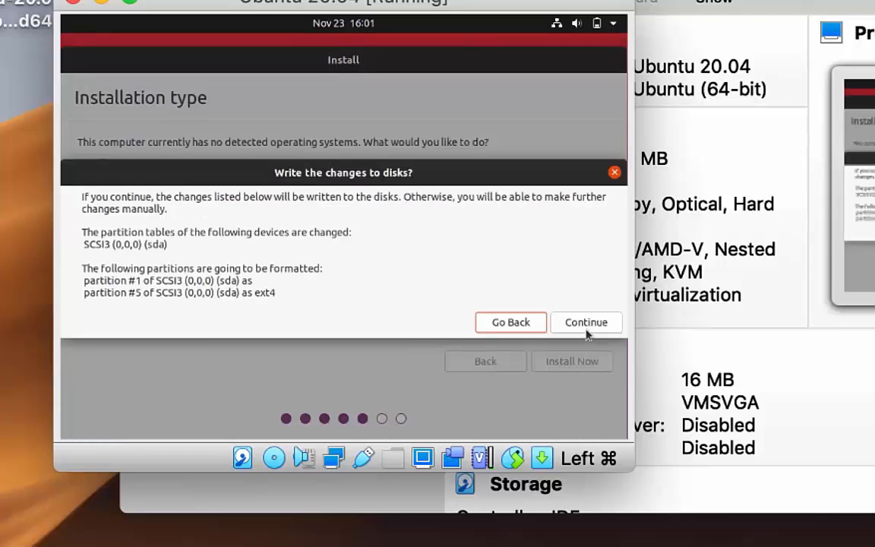
left_click(587, 329)
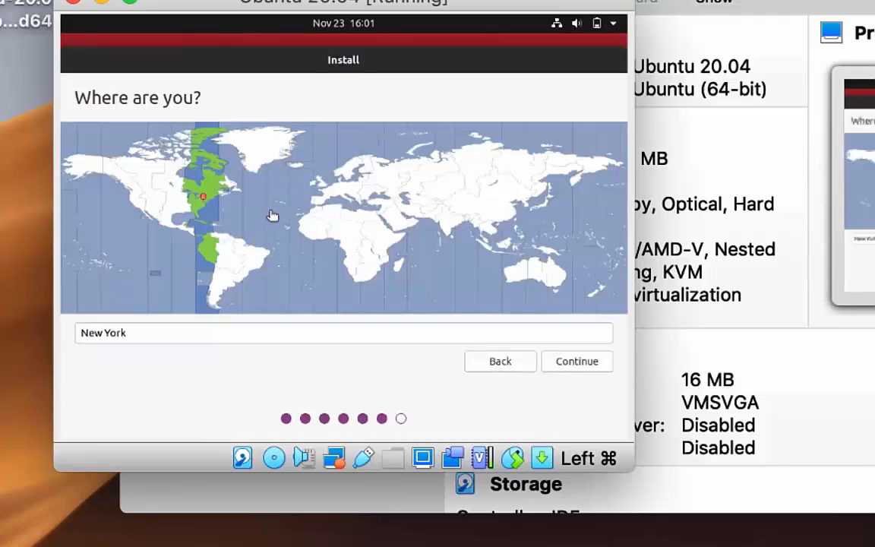
left_click(350, 194)
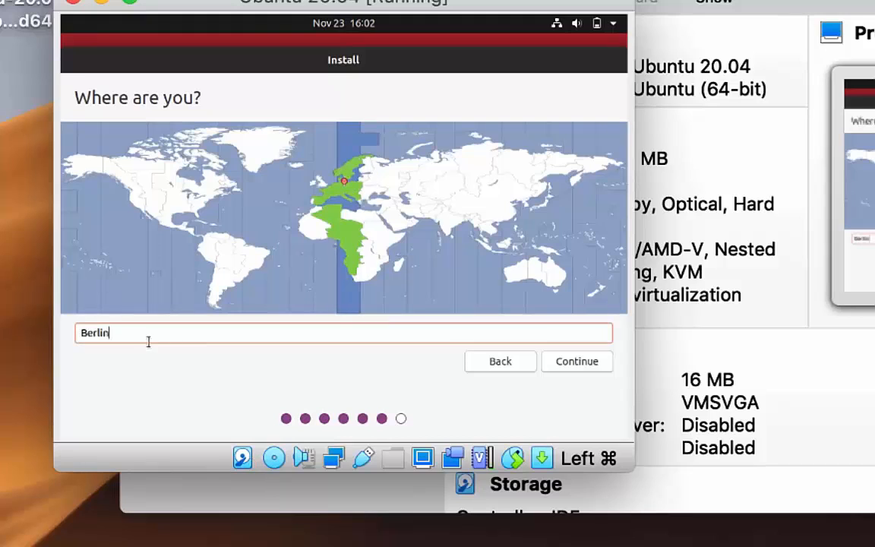
left_click(570, 363)
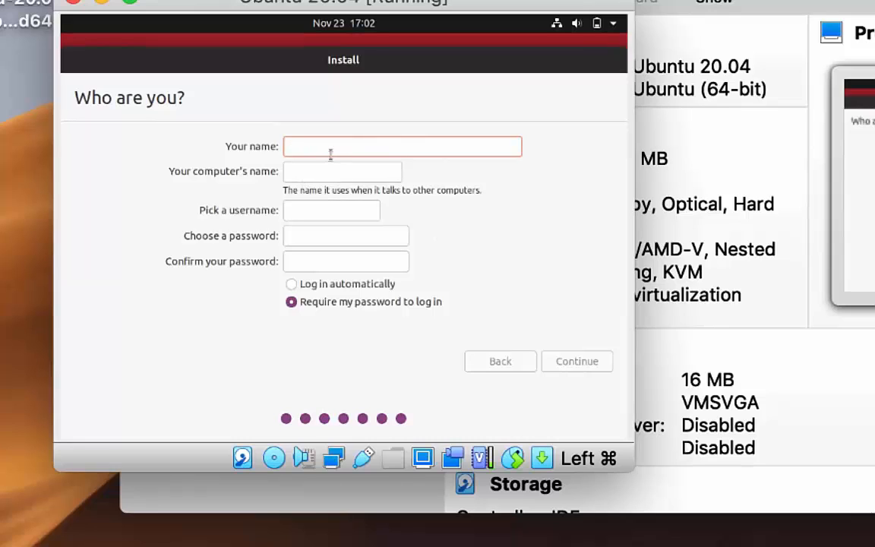
Enter the user's name and remove the '-VirtualBox' suffix from the computer name
type("cb")
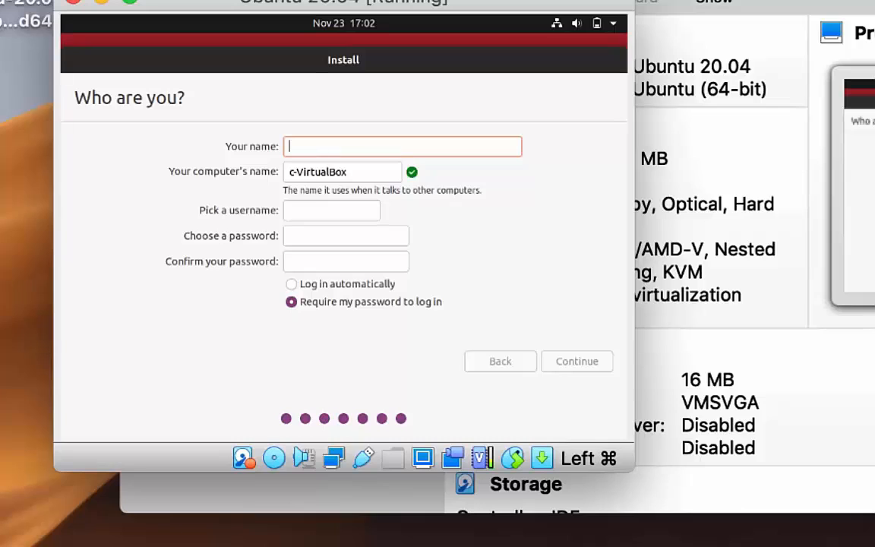
double_click(334, 172)
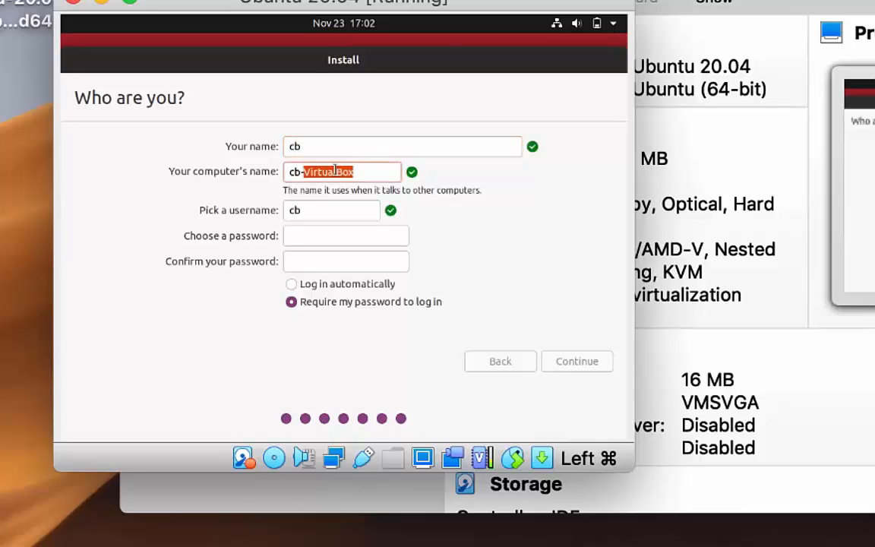
key("BackSpace")
key("BackSpace")
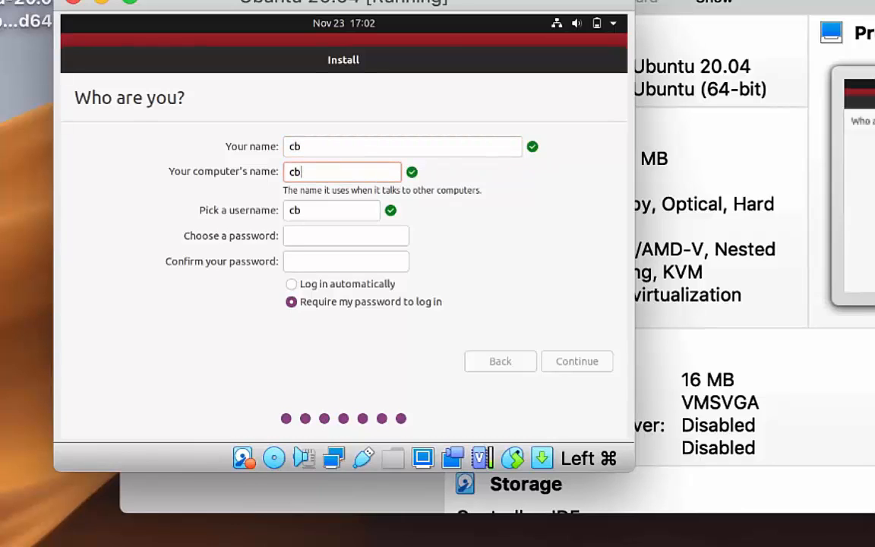
Enter and confirm the account password, then begin the installation
left_click(311, 237)
type("******")
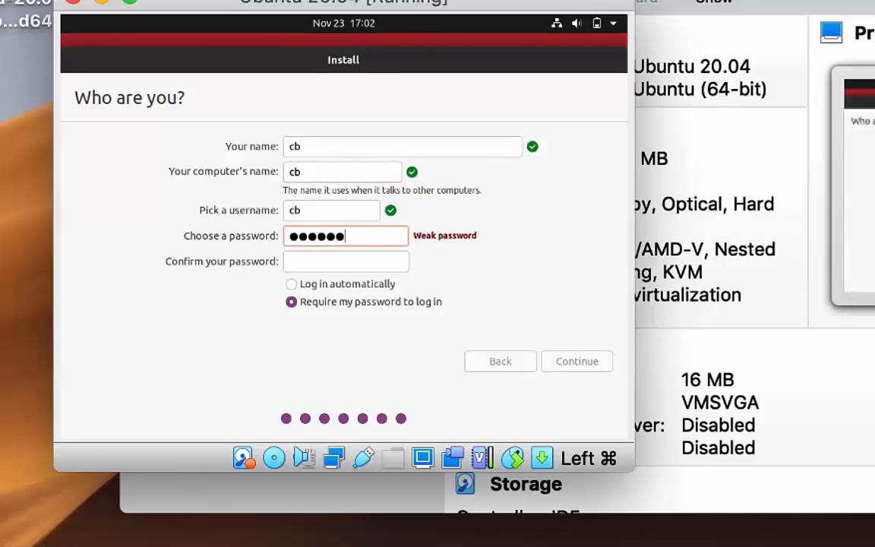
left_click(298, 268)
type("******")
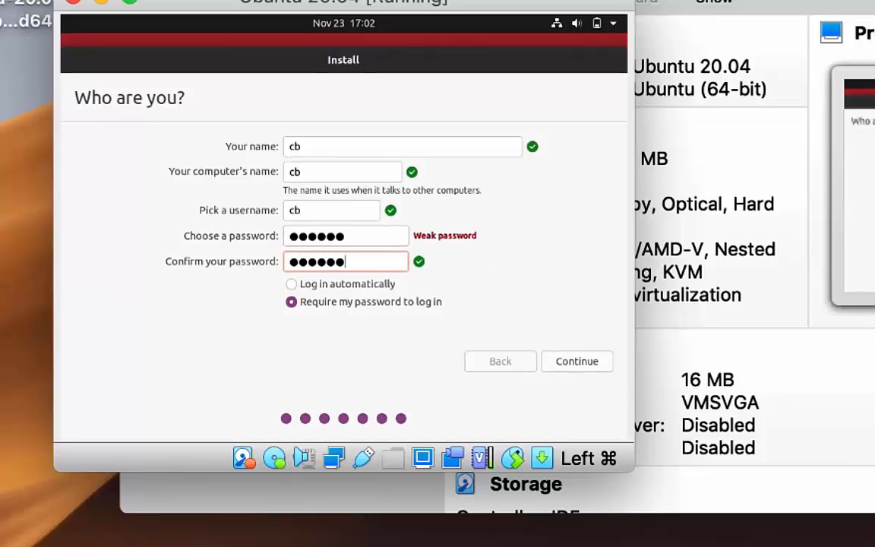
left_click(563, 363)
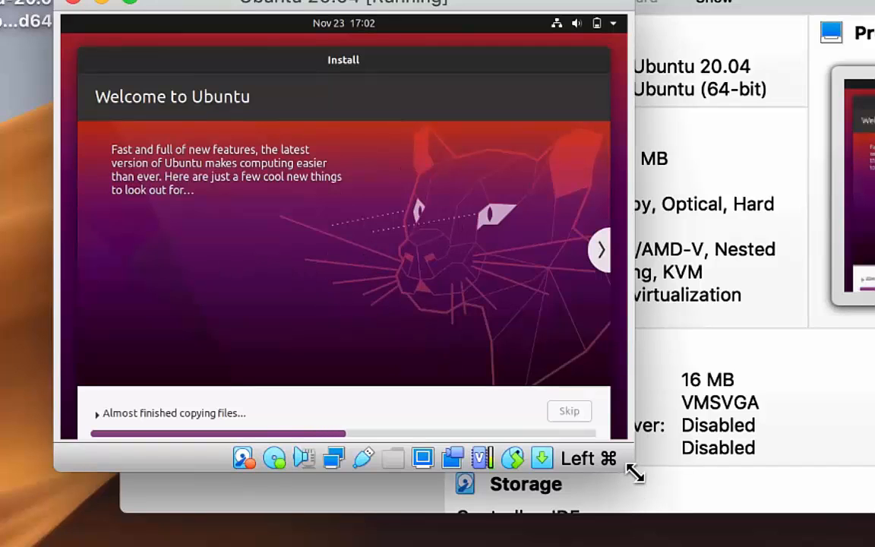
Enlarge the VM window and restart the guest once the installation completes
left_click_drag(629, 462, 645, 541)
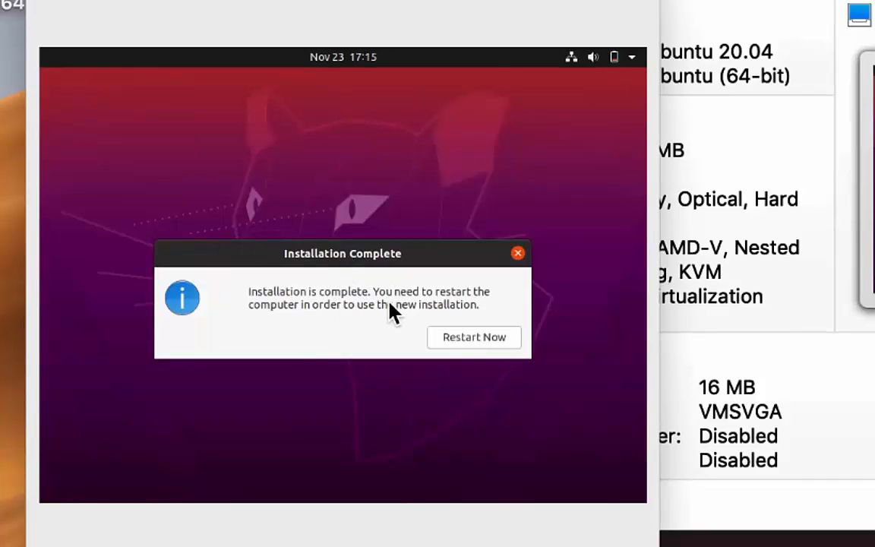
left_click(464, 343)
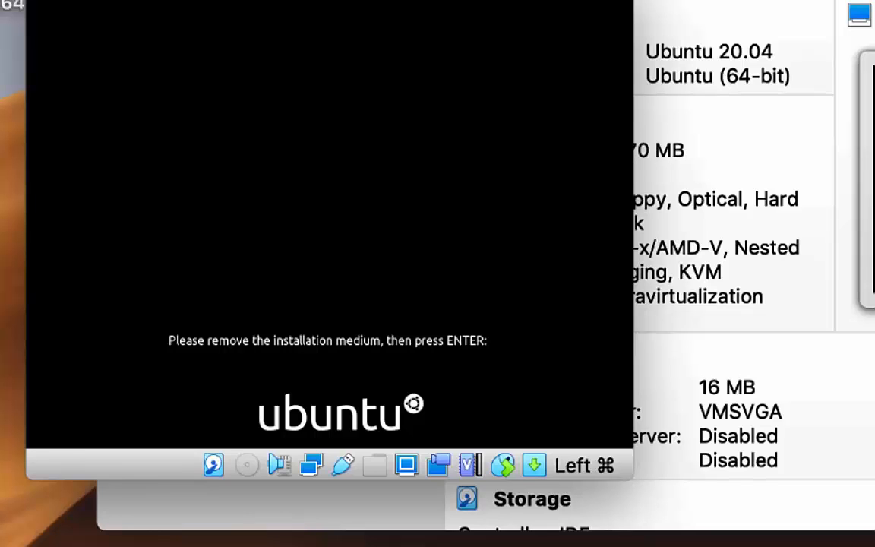
Reboot past the remove-medium prompt and log in to the new user account with its password
key("Return")
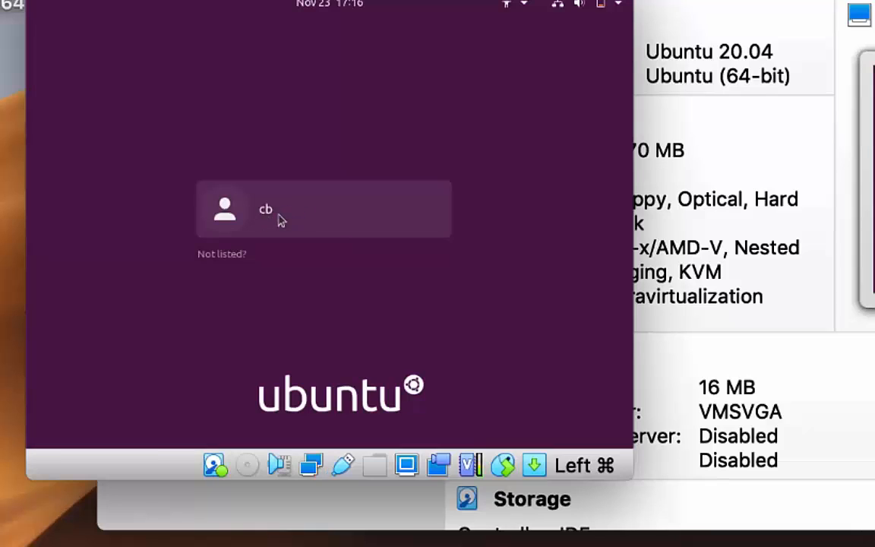
left_click(278, 219)
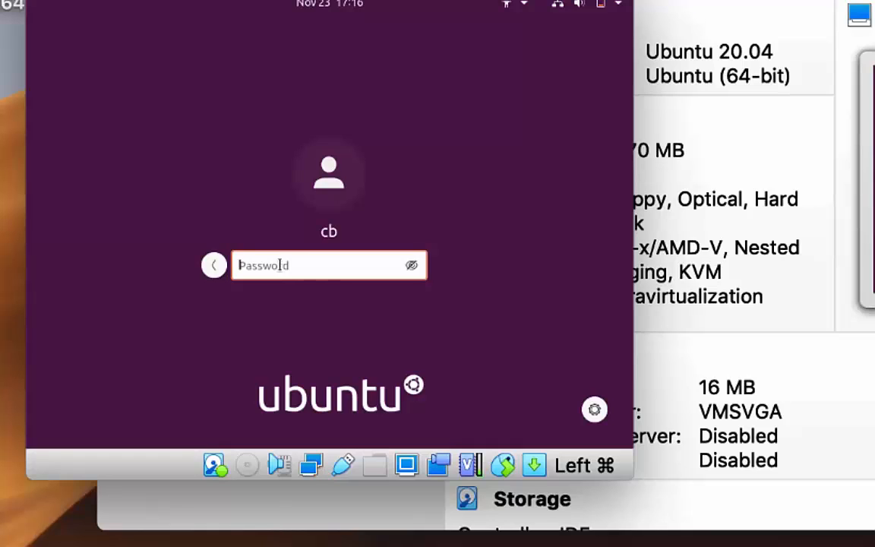
type("•••••••")
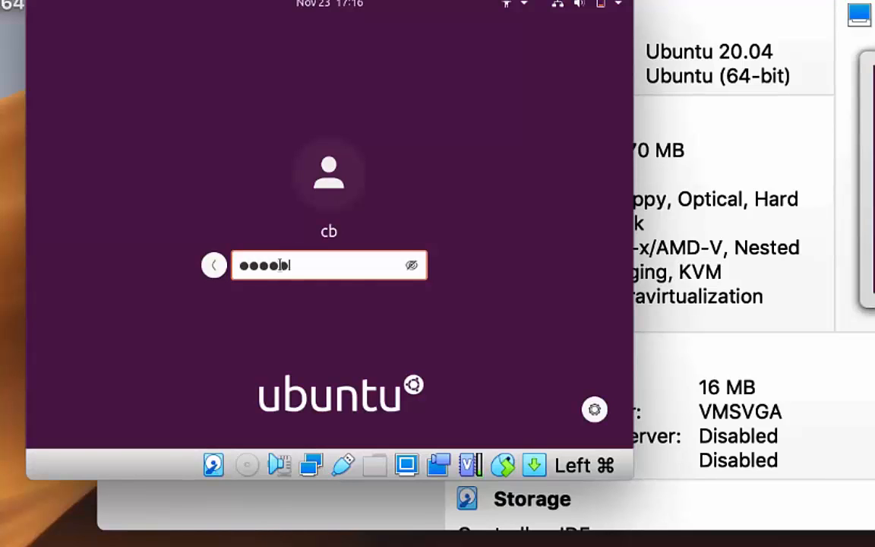
key("Return")
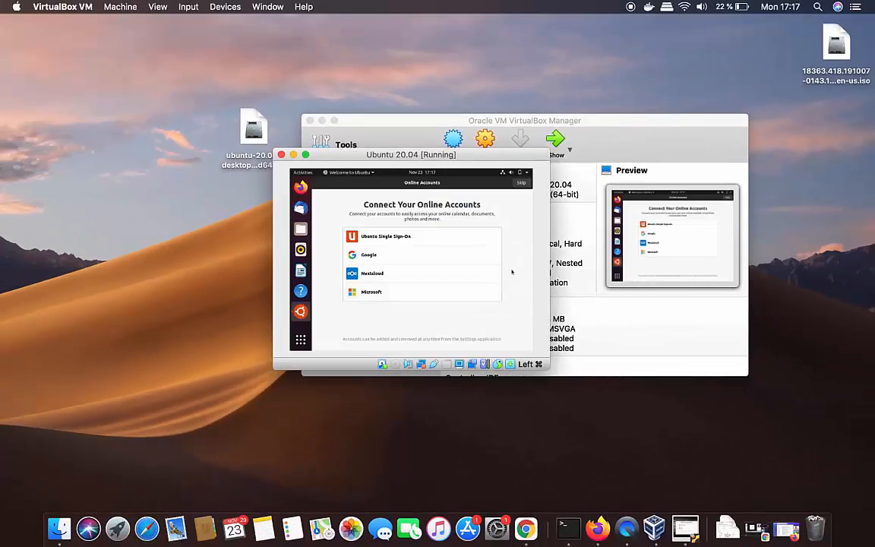
Skip Online Accounts, move past Livepatch, and drag the VM window larger
left_click(521, 183)
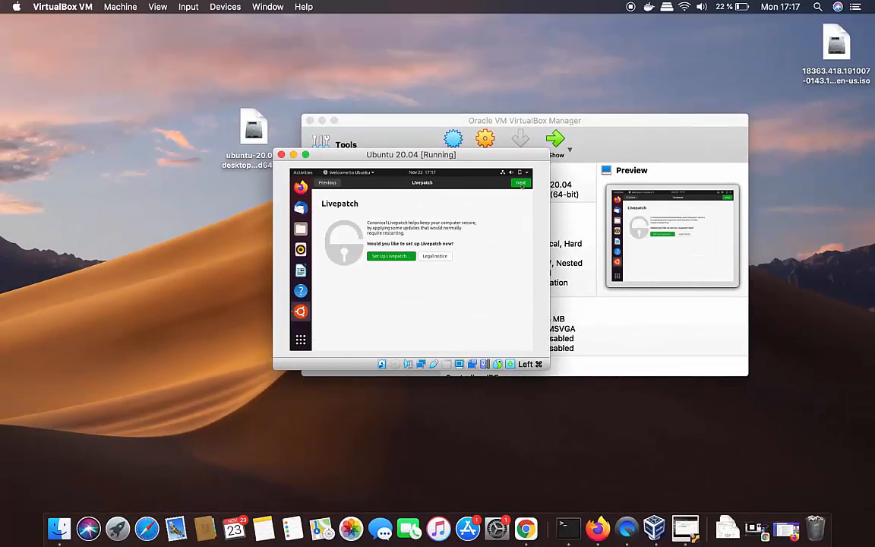
left_click(521, 184)
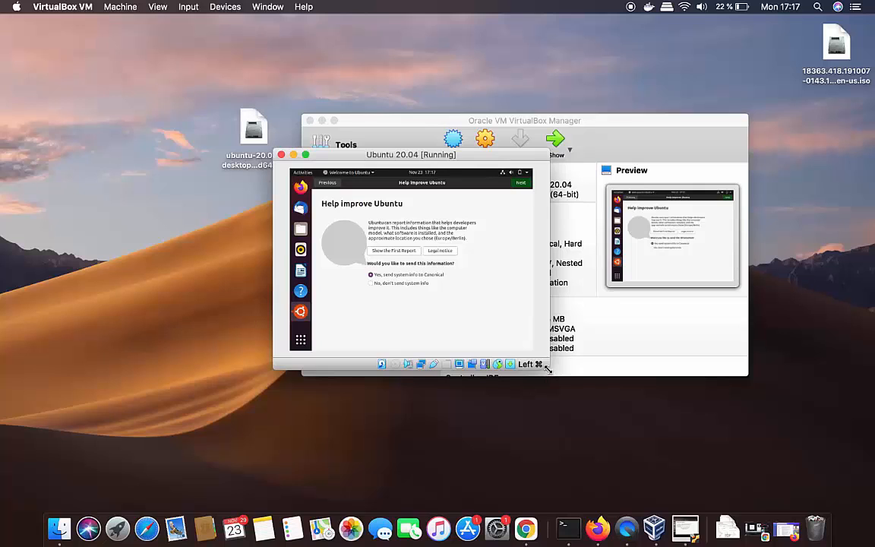
left_click_drag(548, 369, 695, 475)
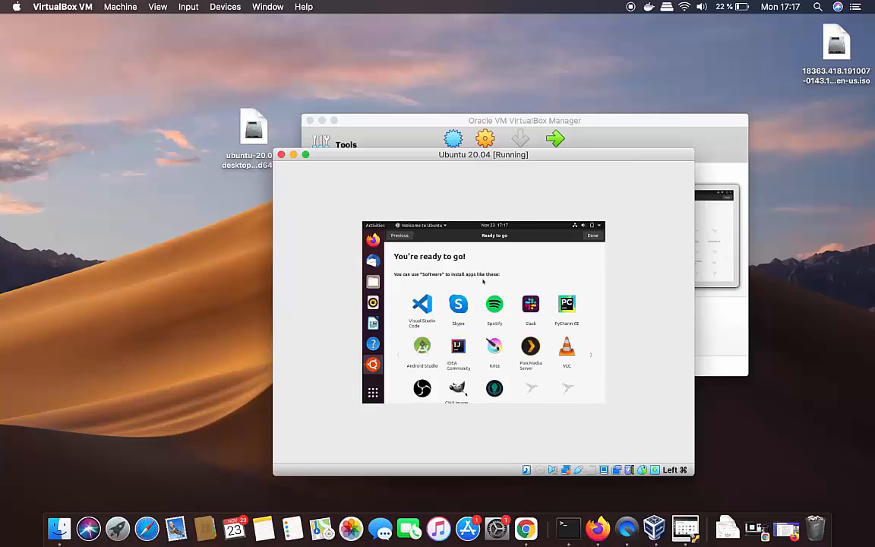
Finish the welcome wizard with Done and shift the VM window up and left
left_click(594, 235)
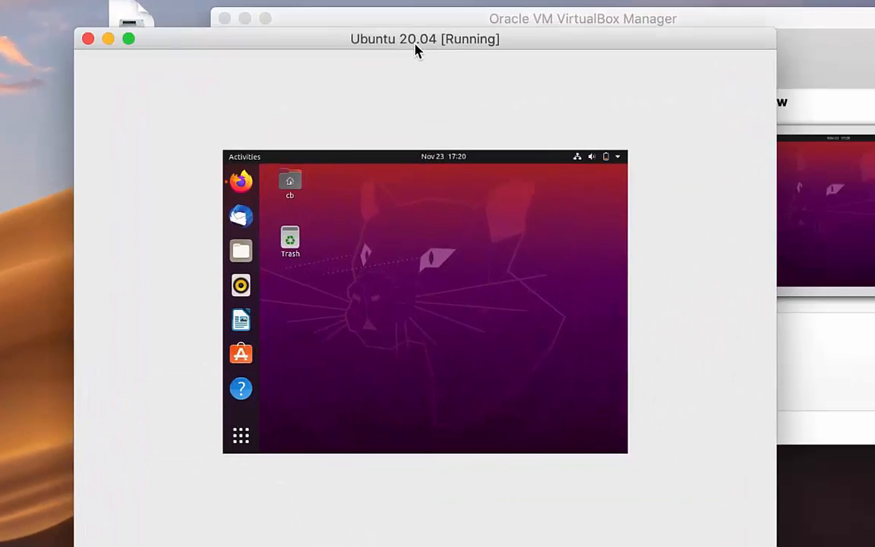
left_click_drag(415, 50, 393, 32)
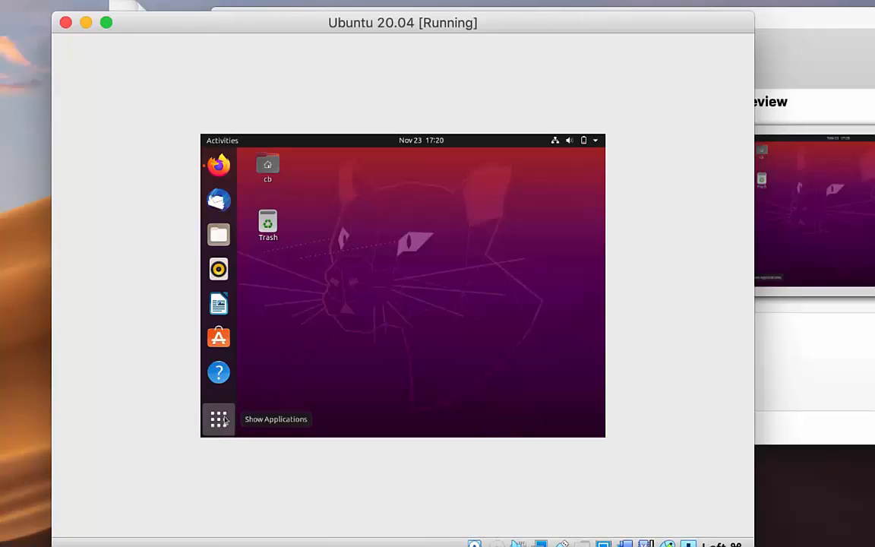
Search the applications for 'terminal' and launch Terminal
left_click(219, 420)
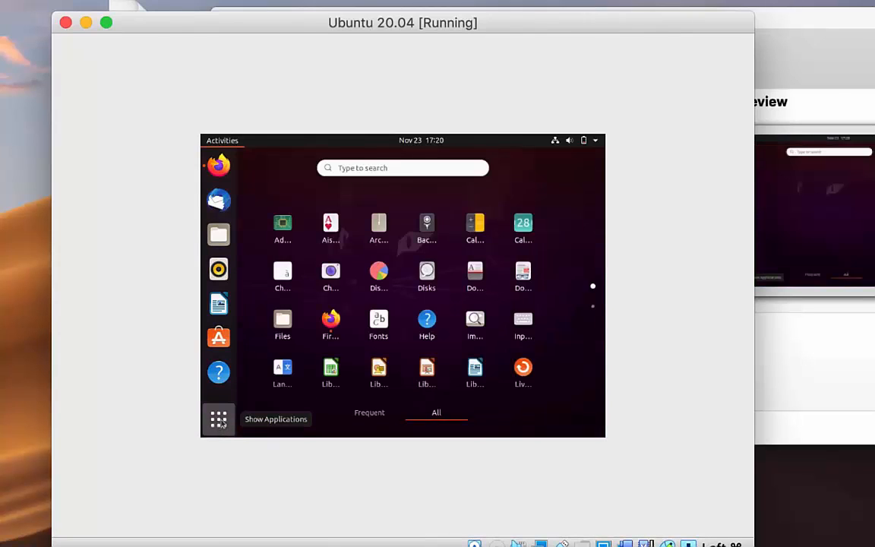
left_click(373, 168)
type("te")
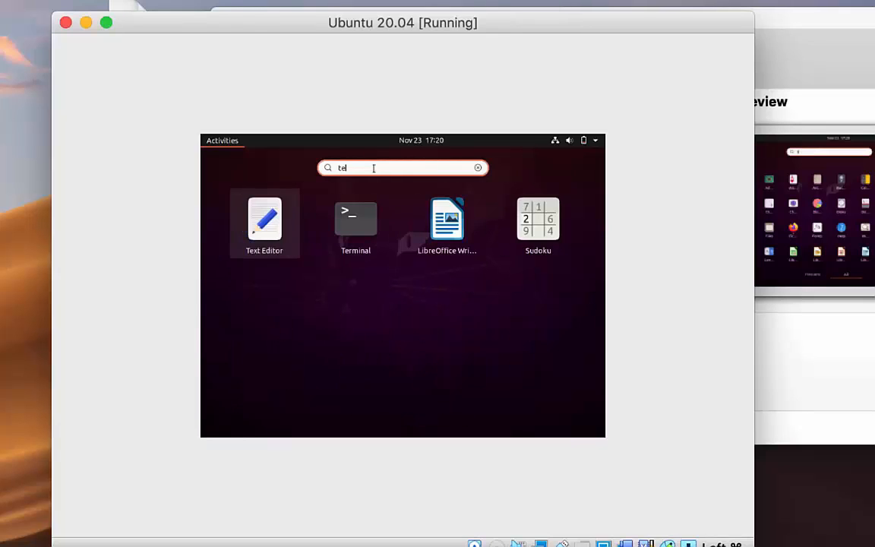
type("rminal")
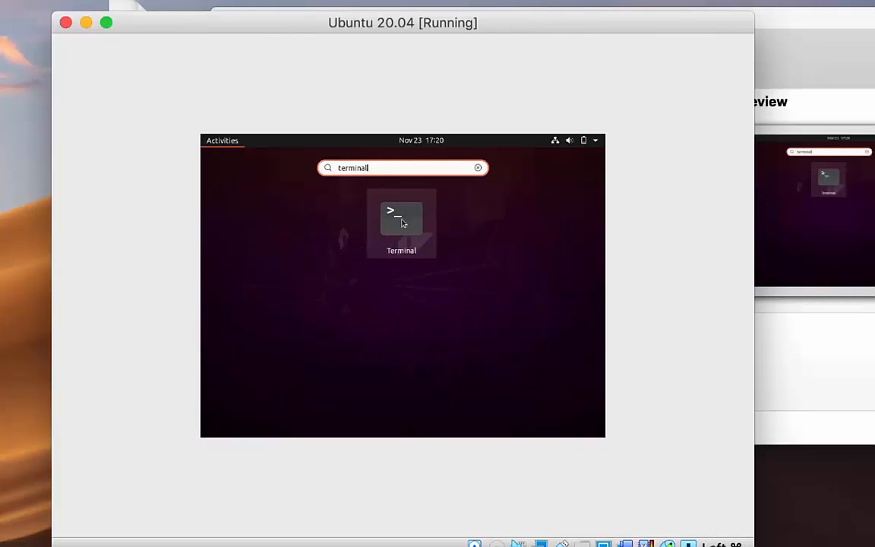
left_click(403, 221)
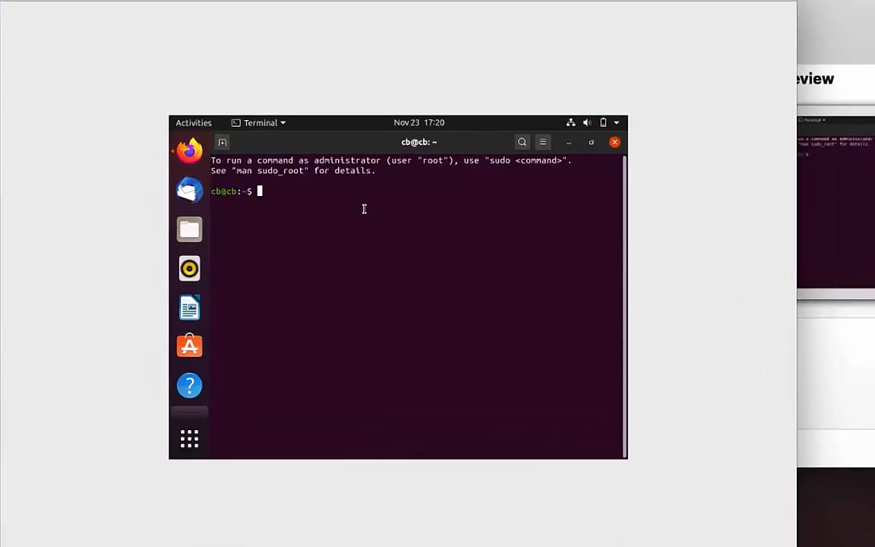
Run 'sudo apt install build-essential dkms linux-headers-$(uname -r)', authenticate, and confirm the installation
type("$ sudo apt install build-essential dkms linux-headers-$(uname -r)")
key("Left")
key("Left")
key("Left")
key("Left")
key("Left")
key("Left")
key("Left")
key("Left")
key("Left")
key("Left")
key("Left")
key("Left")
key("Left")
key("Left")
key("Left")
key("Left")
key("Left")
key("Left")
key("Left")
key("Left")
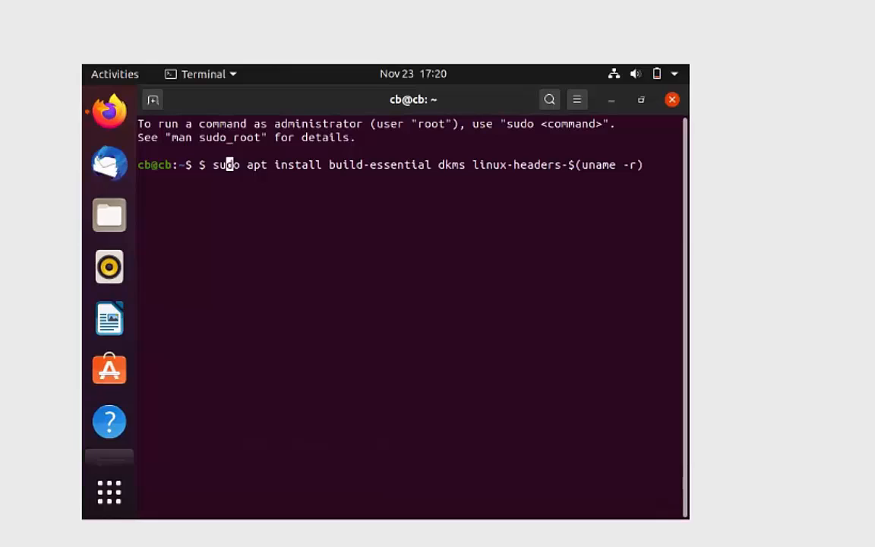
key("Left")
key("Left")
key("BackSpace")
key("BackSpace")
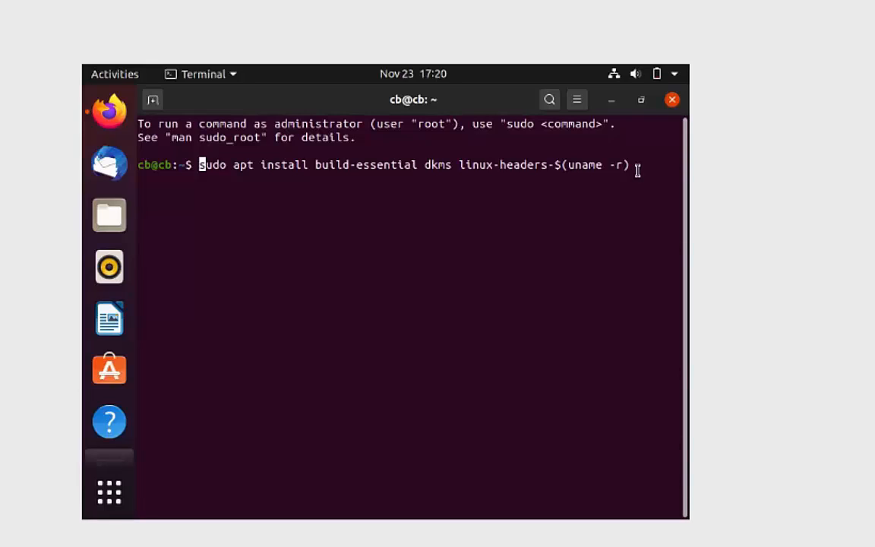
key("Return")
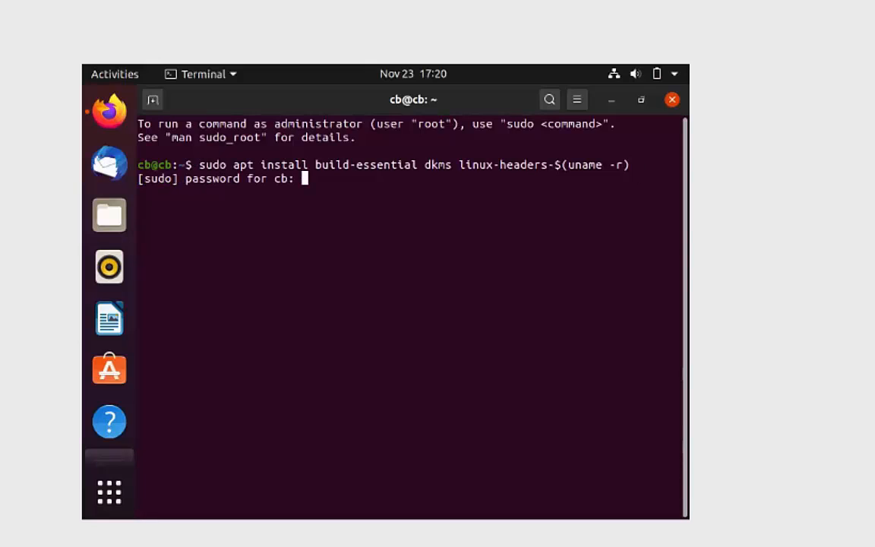
key("Return")
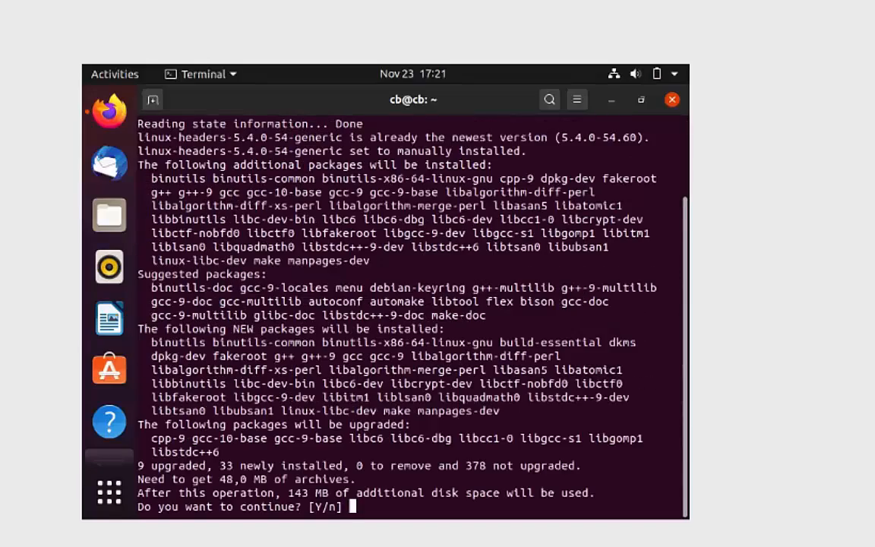
key("Return")
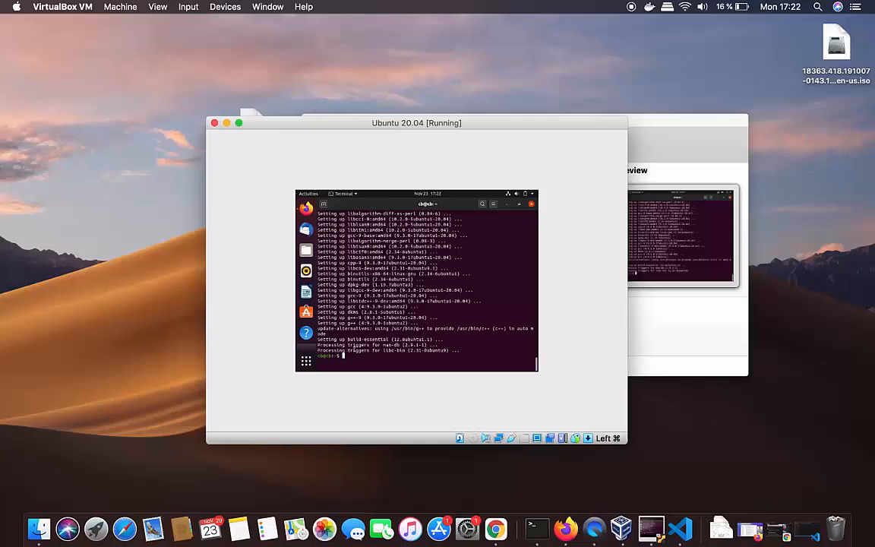
Maximize the VM window and insert the Guest Additions CD image from the Devices menu
double_click(440, 122)
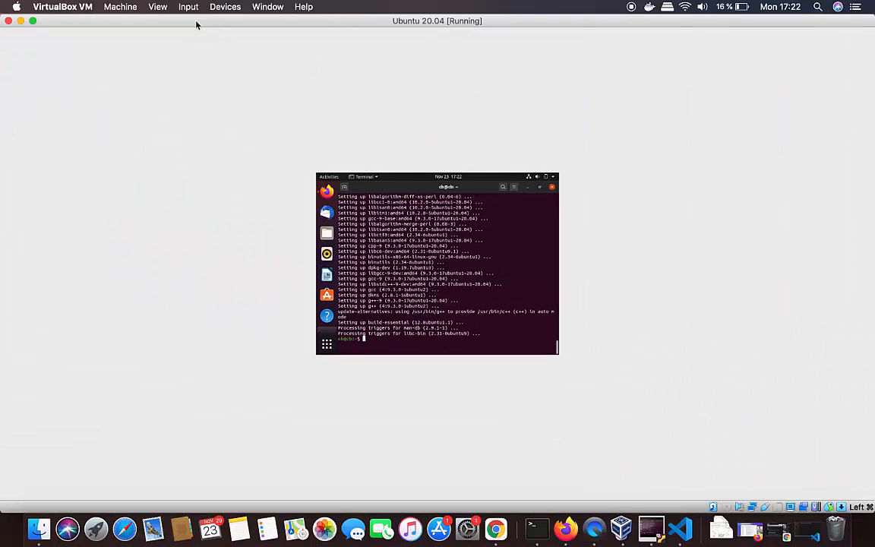
left_click(219, 9)
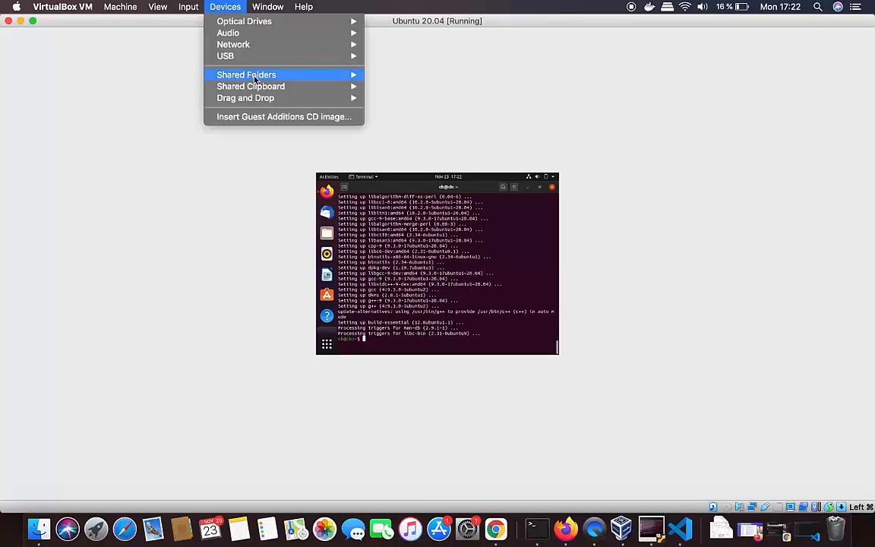
left_click(280, 118)
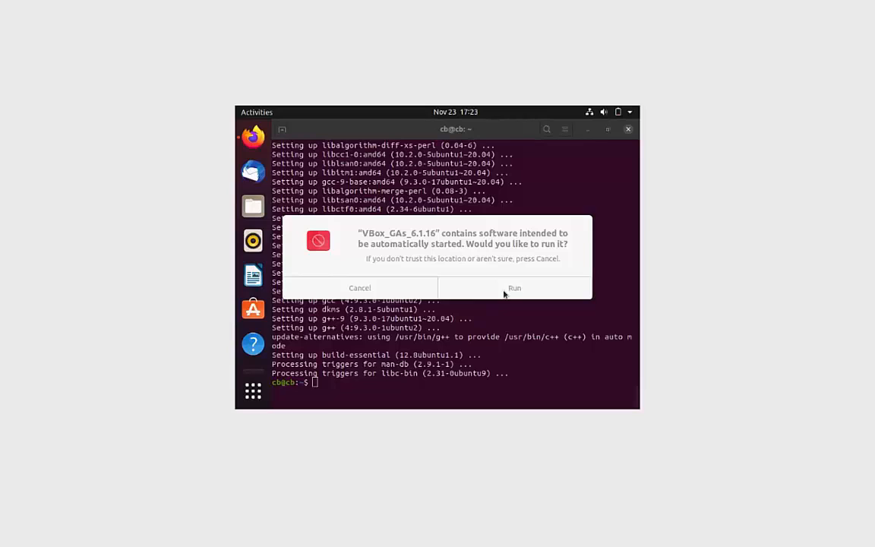
Run the VBox_GAs_6.1.16 autorun installer, authenticate with the password, and close it when done
left_click(505, 291)
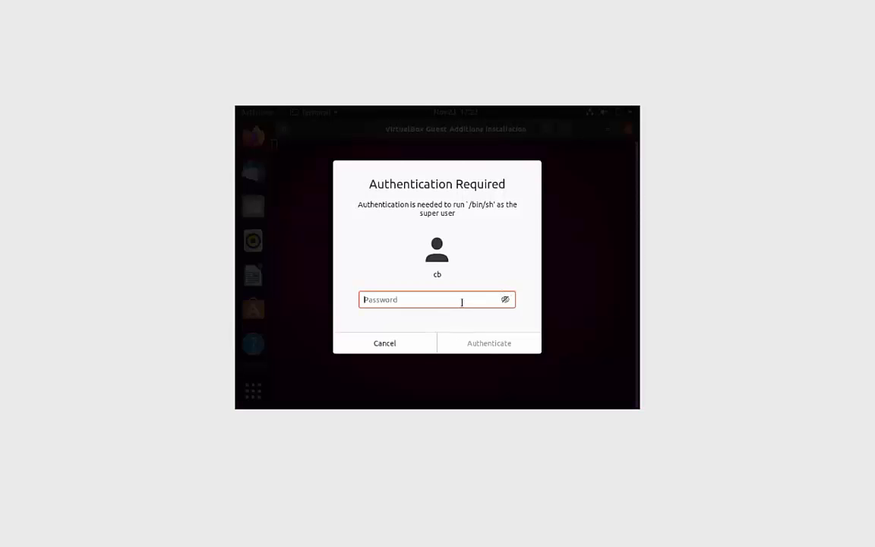
type("******")
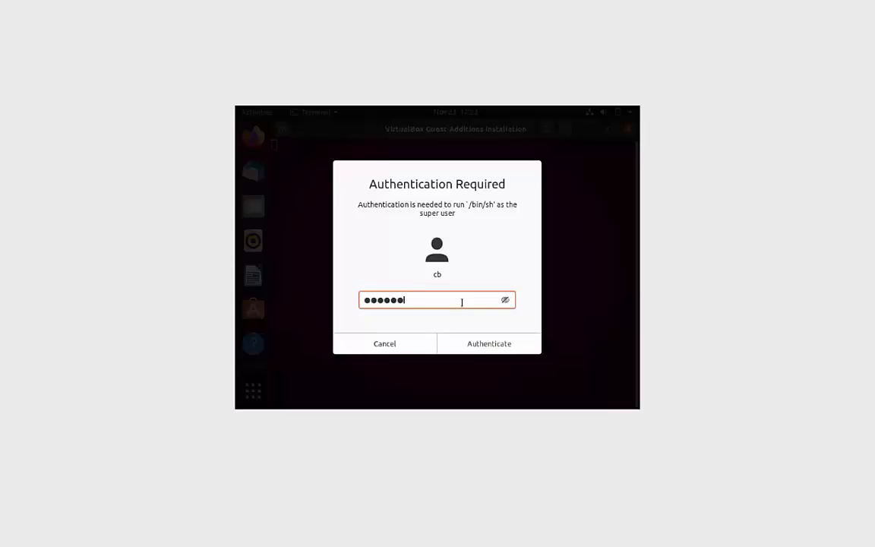
key("Return")
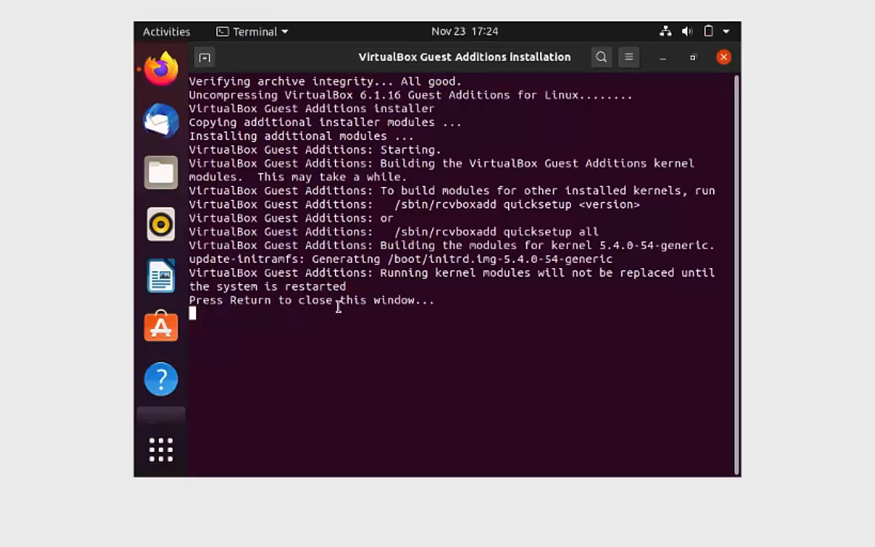
key("Return")
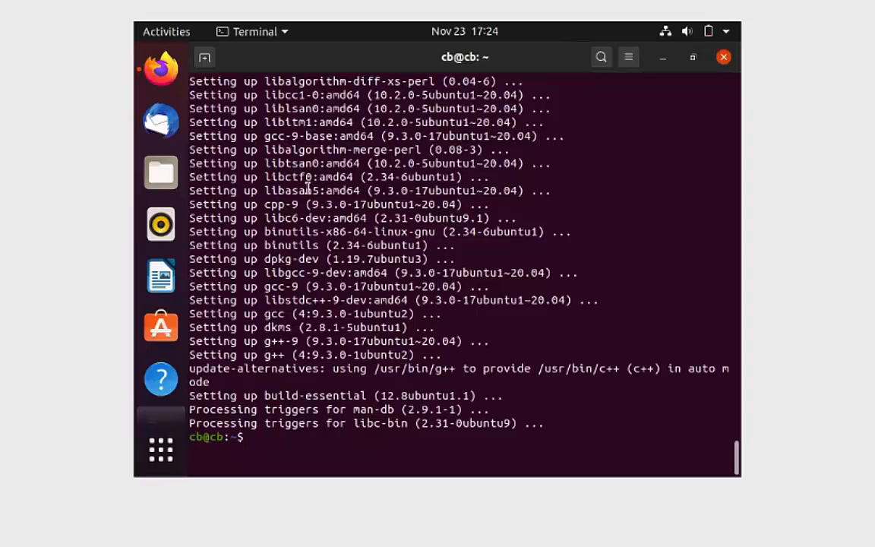
Close the terminal and power off the Ubuntu guest from its system menu, confirming Power Off
left_click(723, 57)
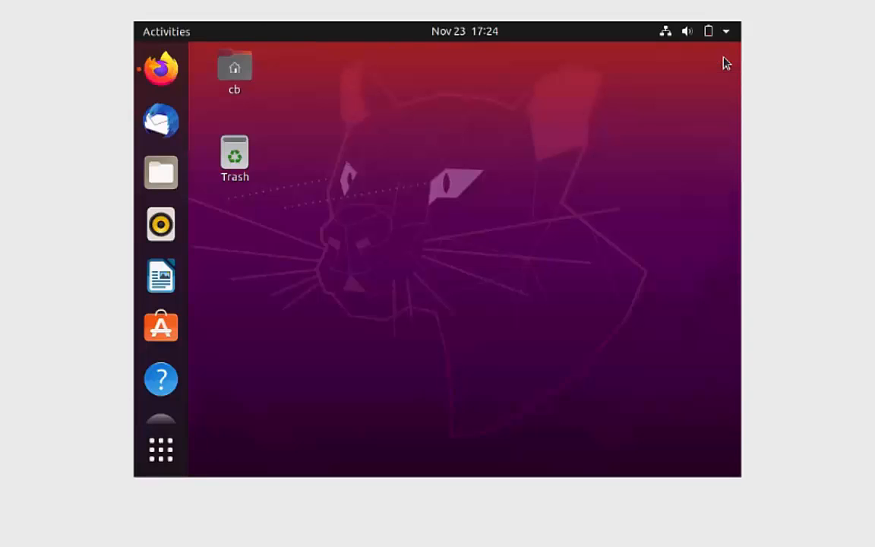
left_click(727, 34)
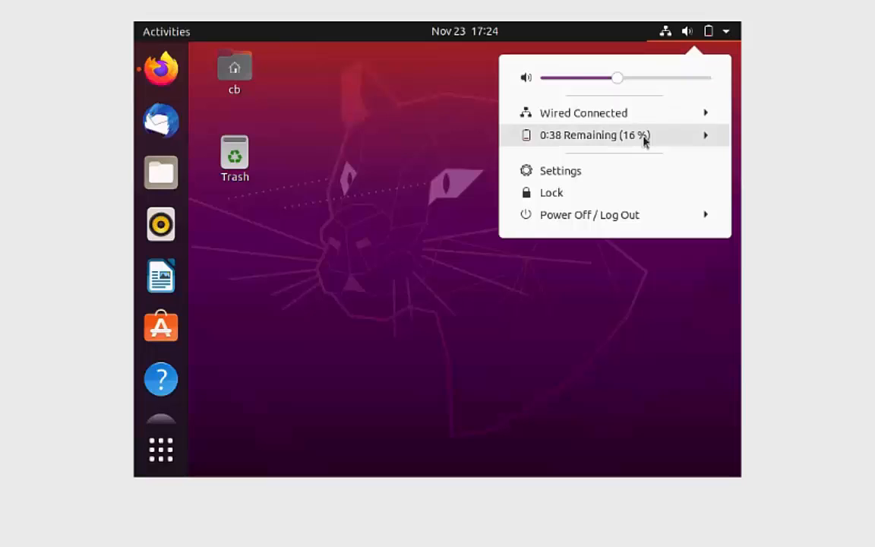
left_click(608, 221)
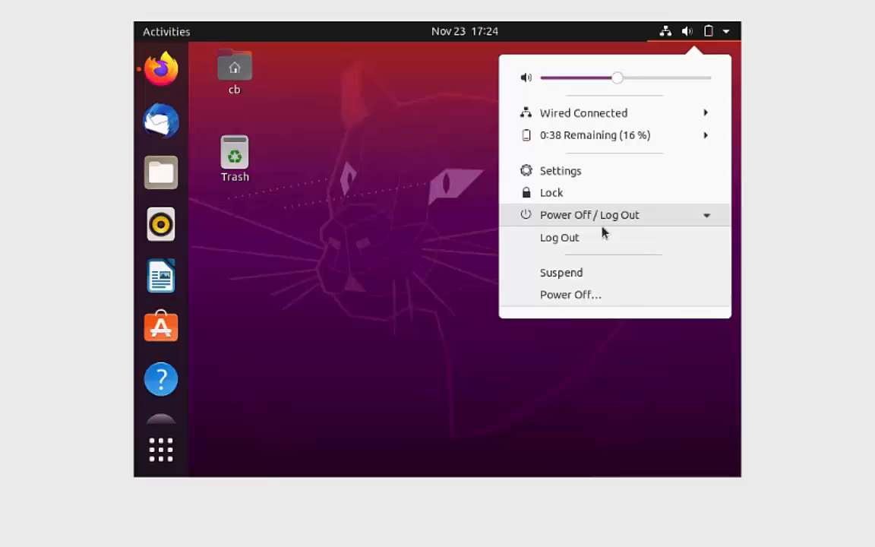
left_click(589, 300)
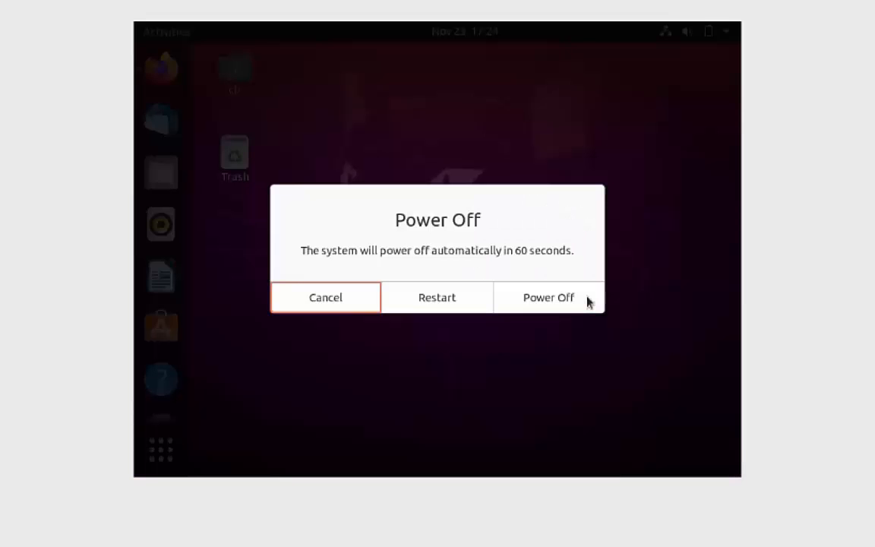
left_click(553, 306)
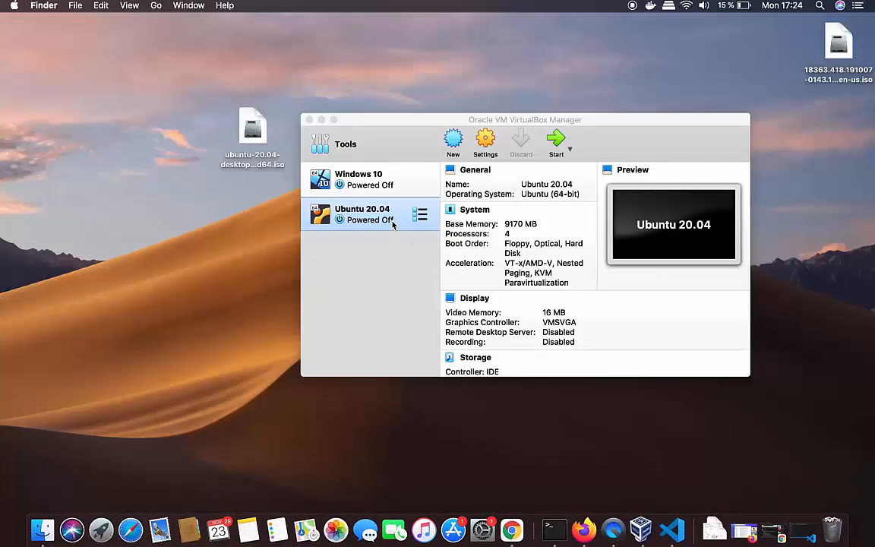
Start the Ubuntu 20.04 VM from VirtualBox Manager and log back into the account
left_click(393, 223)
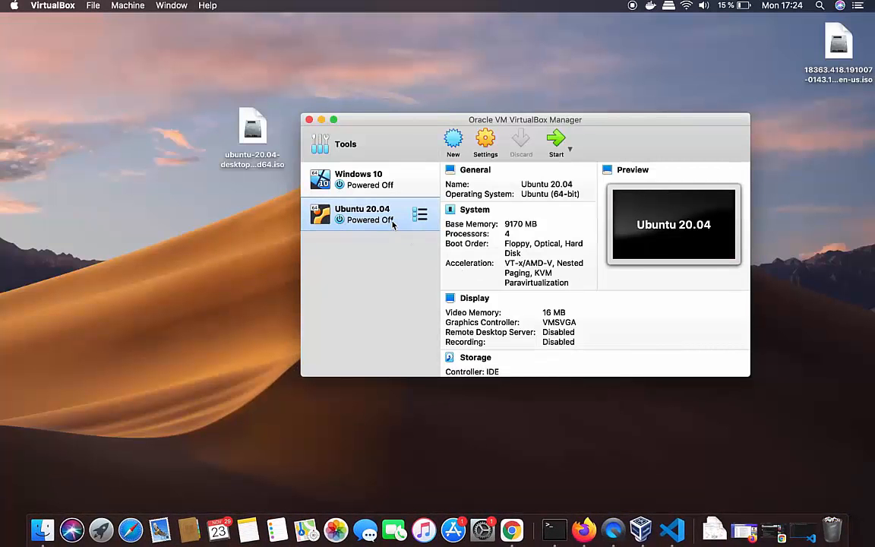
left_click(556, 142)
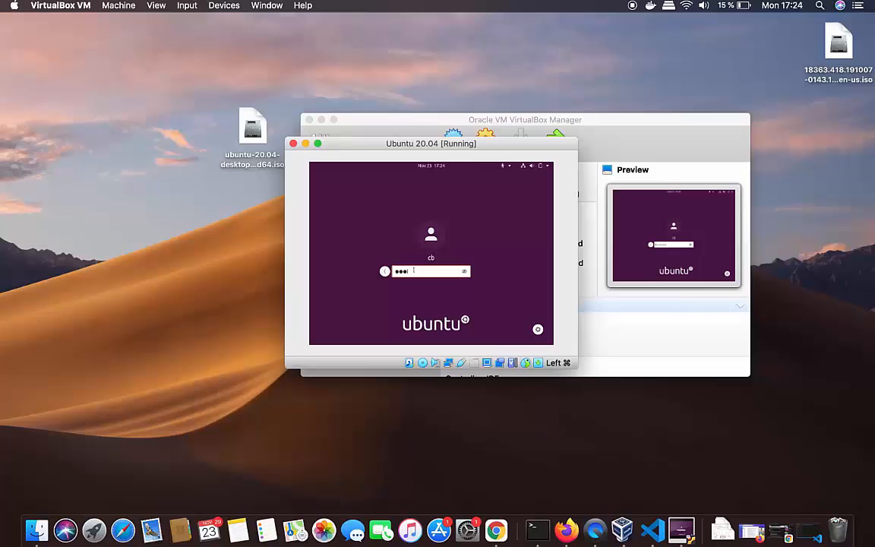
key("Return")
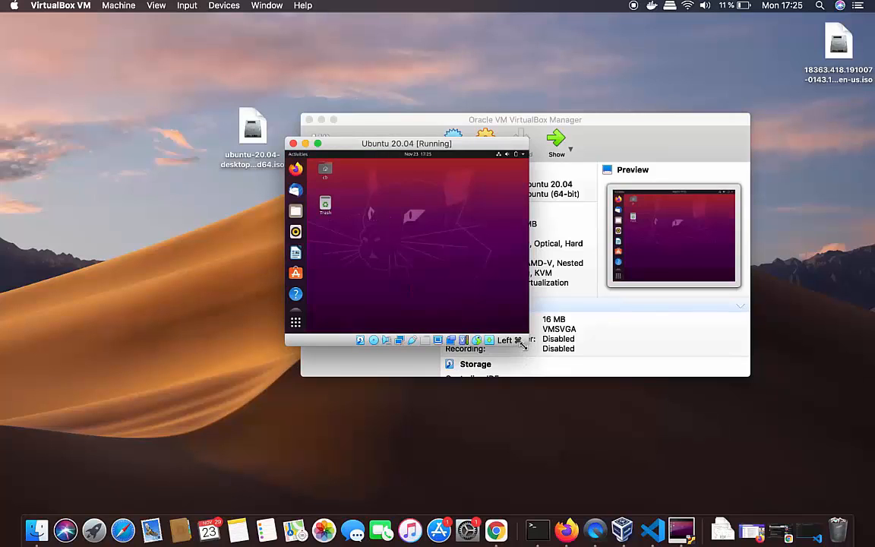
Enlarge the Ubuntu VM window so the guest desktop rescales, then move it toward the screen centre
left_click_drag(527, 344, 658, 413)
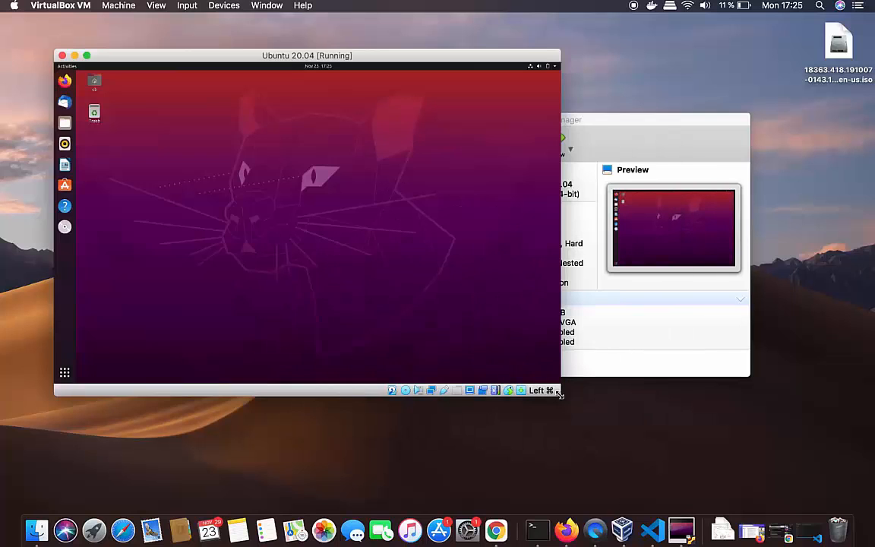
left_click_drag(560, 398, 584, 405)
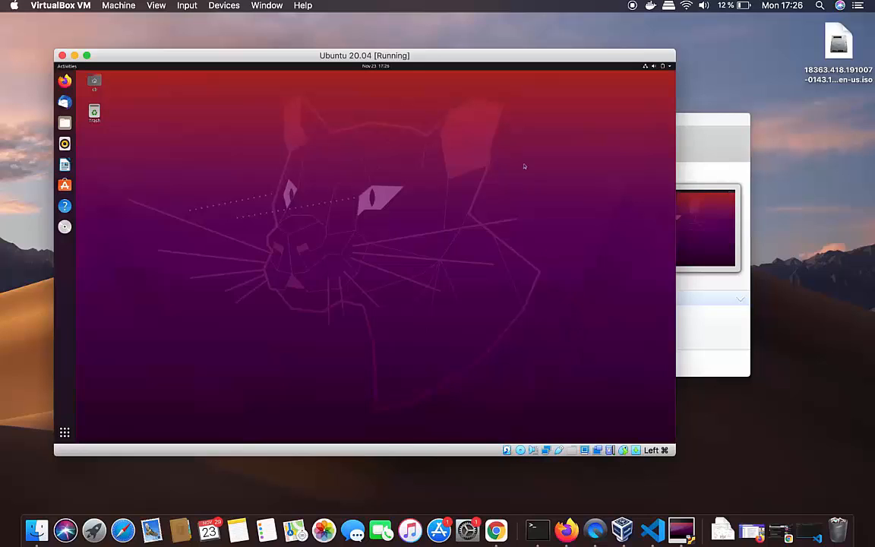
left_click_drag(443, 61, 523, 65)
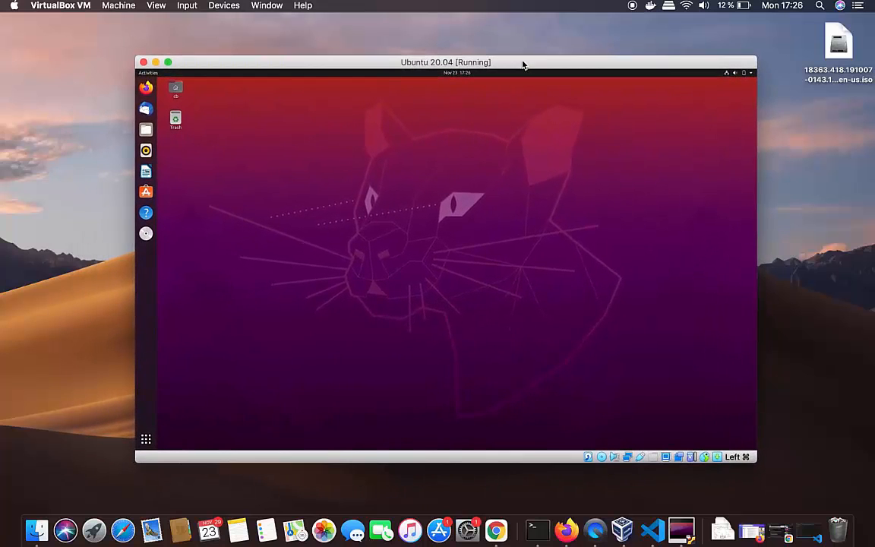